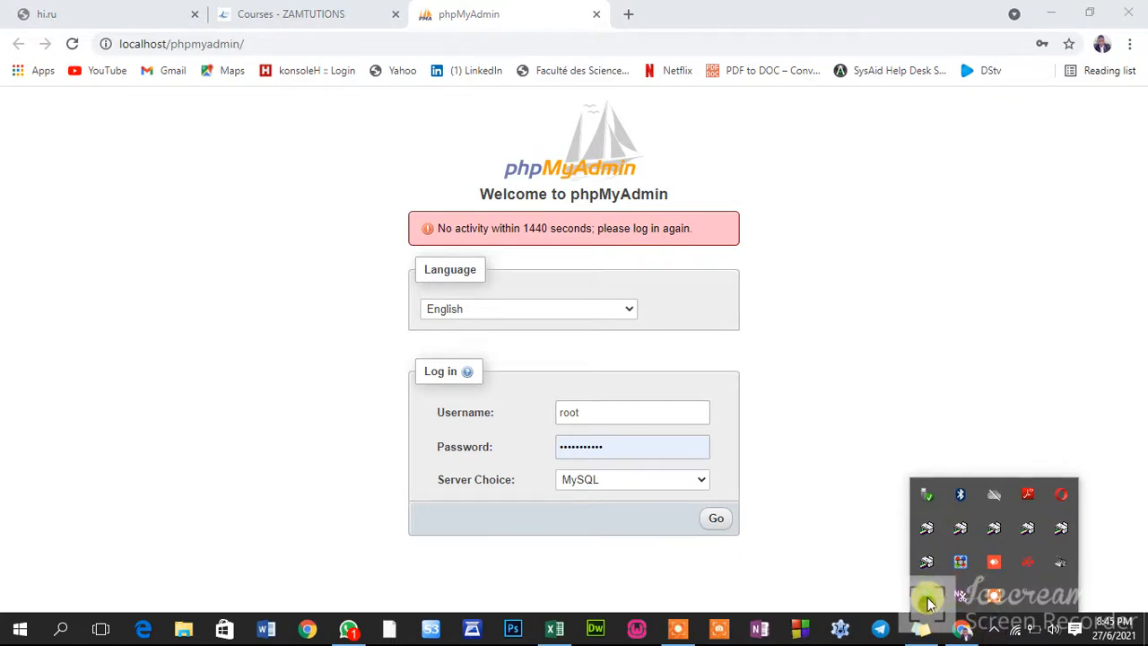
Log in to phpMyAdmin as root, replacing the prefilled password with the account password
{"action": "left_click", "coordinate": [929, 603]}
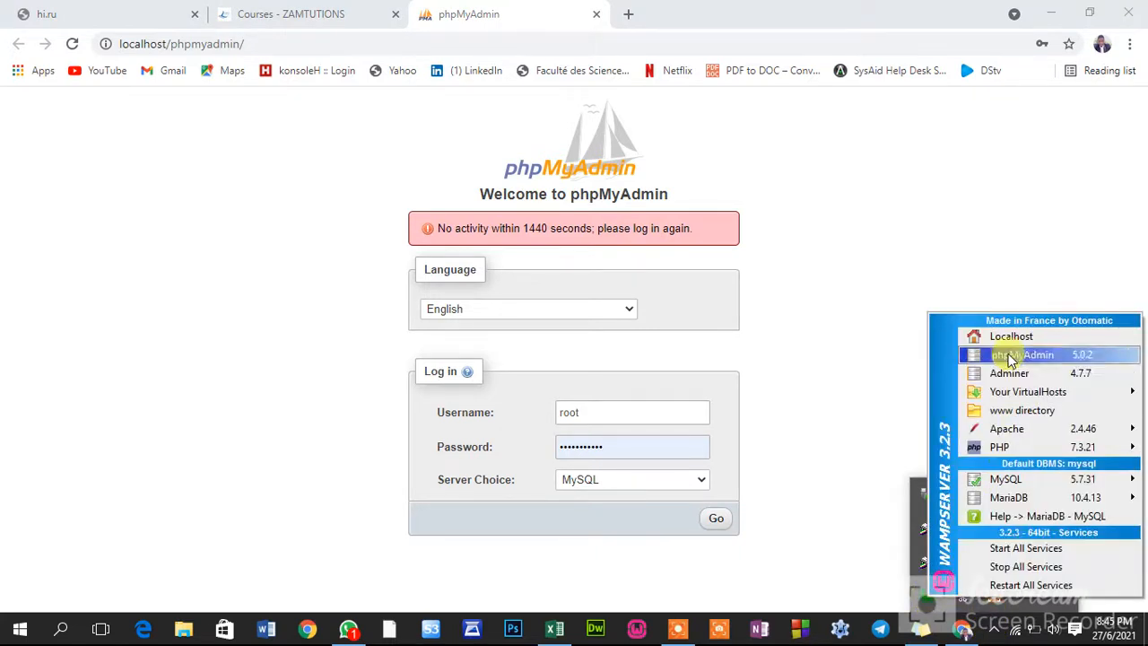
{"action": "left_click", "coordinate": [662, 444]}
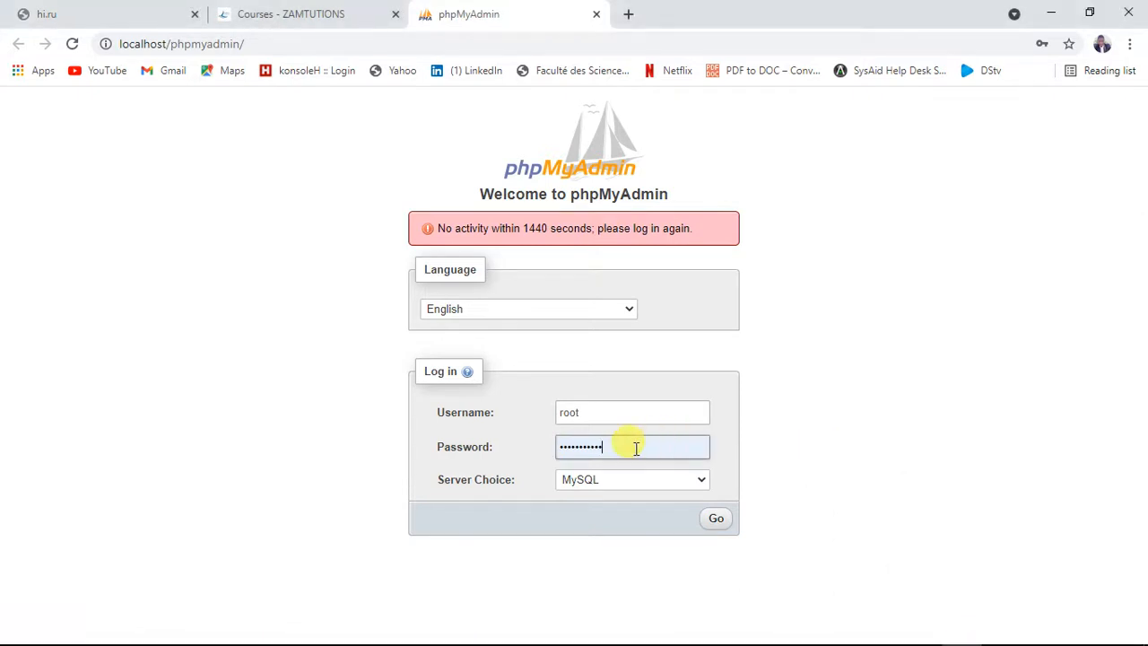
{"action": "left_click", "coordinate": [636, 448]}
{"action": "key", "text": "BackSpace"}
{"action": "key", "text": "BackSpace"}
{"action": "key", "text": "BackSpace"}
{"action": "key", "text": "BackSpace"}
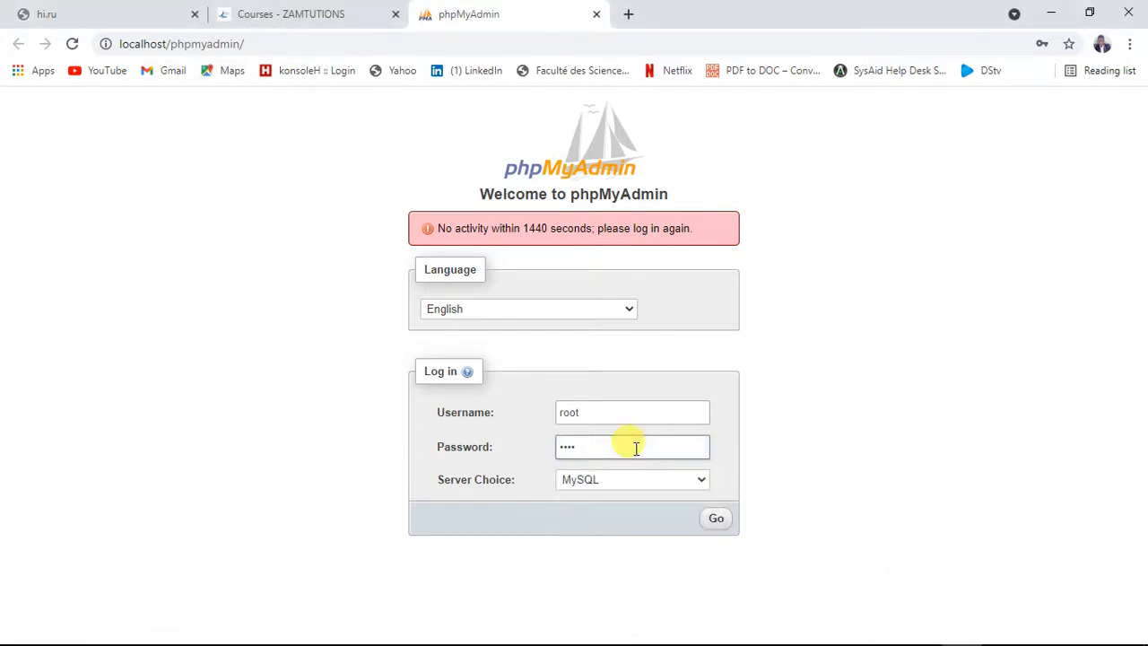
{"action": "key", "text": "BackSpace"}
{"action": "type", "text": "•••"}
{"action": "key", "text": "Return"}
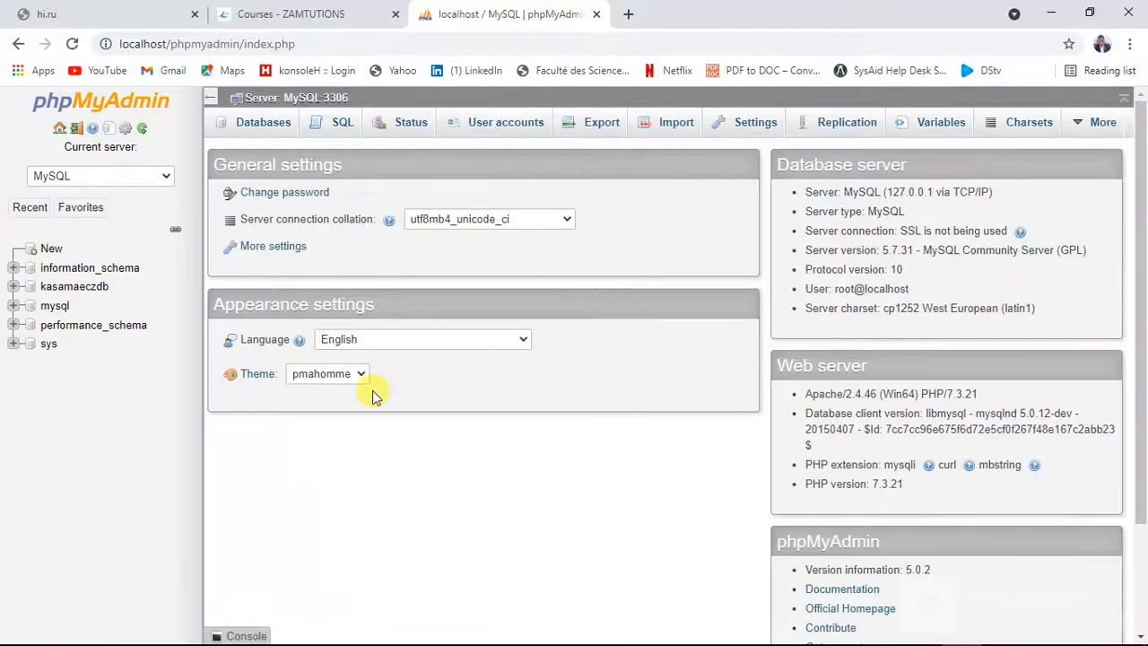
Create a new database named sampadb with the latin1_swedish_ci collation
{"action": "left_click", "coordinate": [51, 250]}
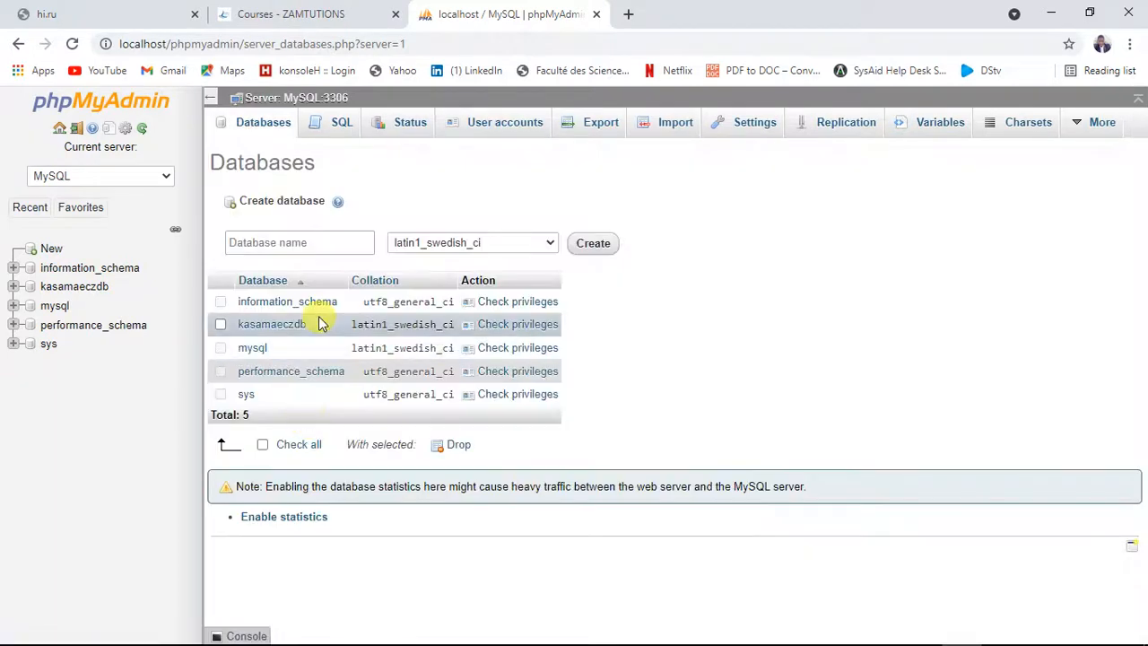
{"action": "left_click", "coordinate": [339, 241]}
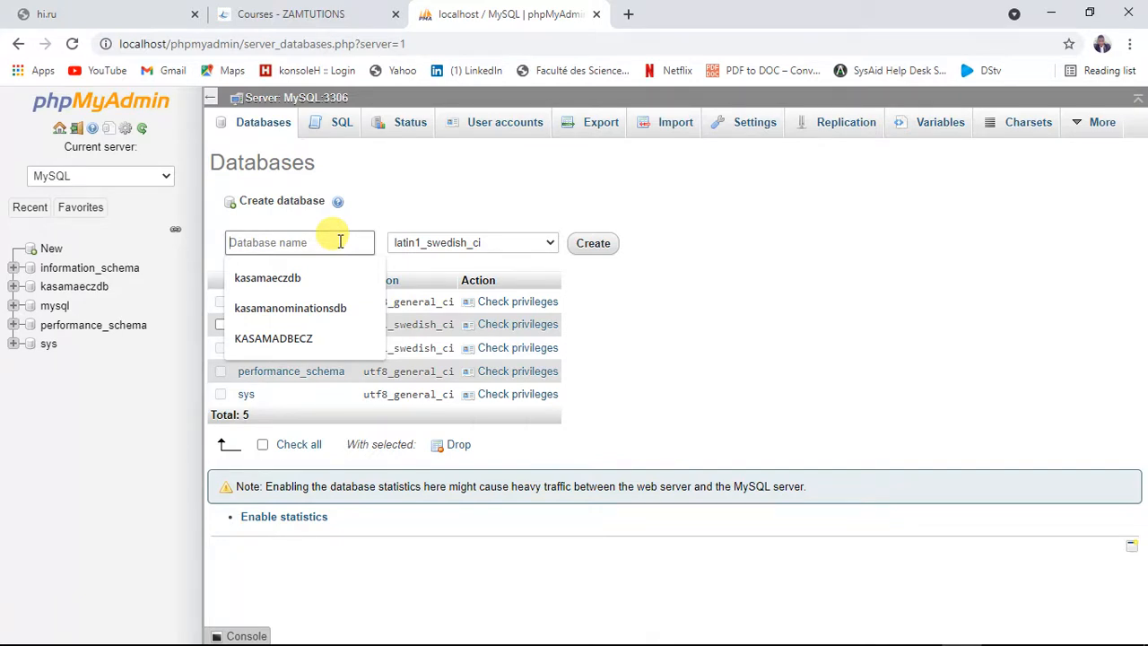
{"action": "type", "text": "sam"}
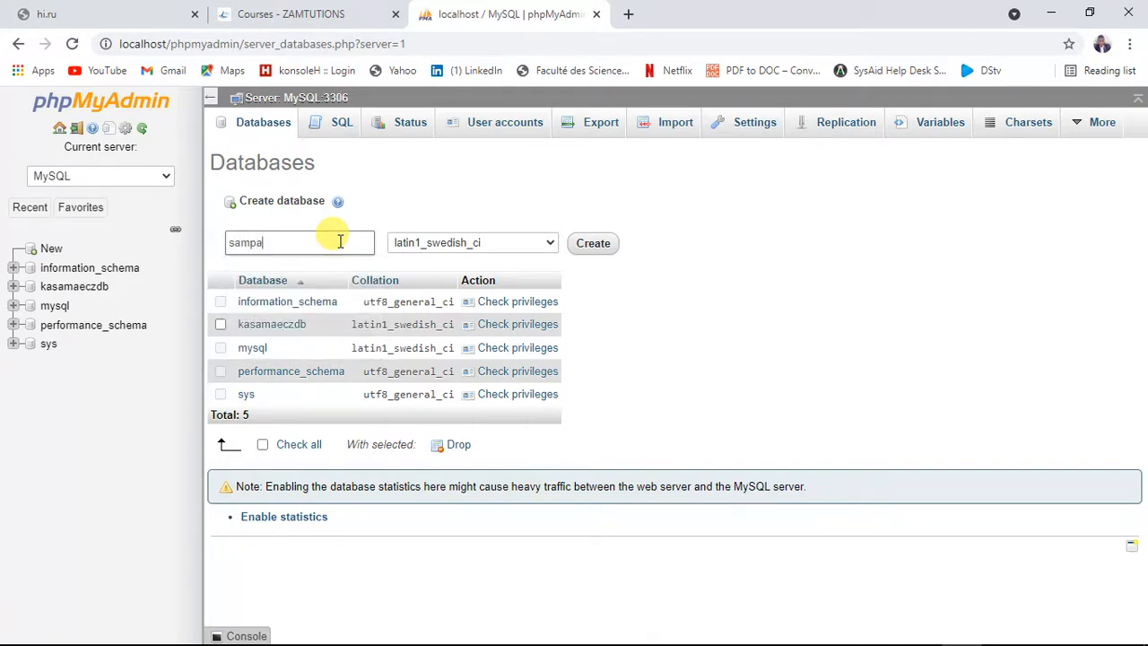
{"action": "type", "text": "padb"}
{"action": "left_click", "coordinate": [595, 251]}
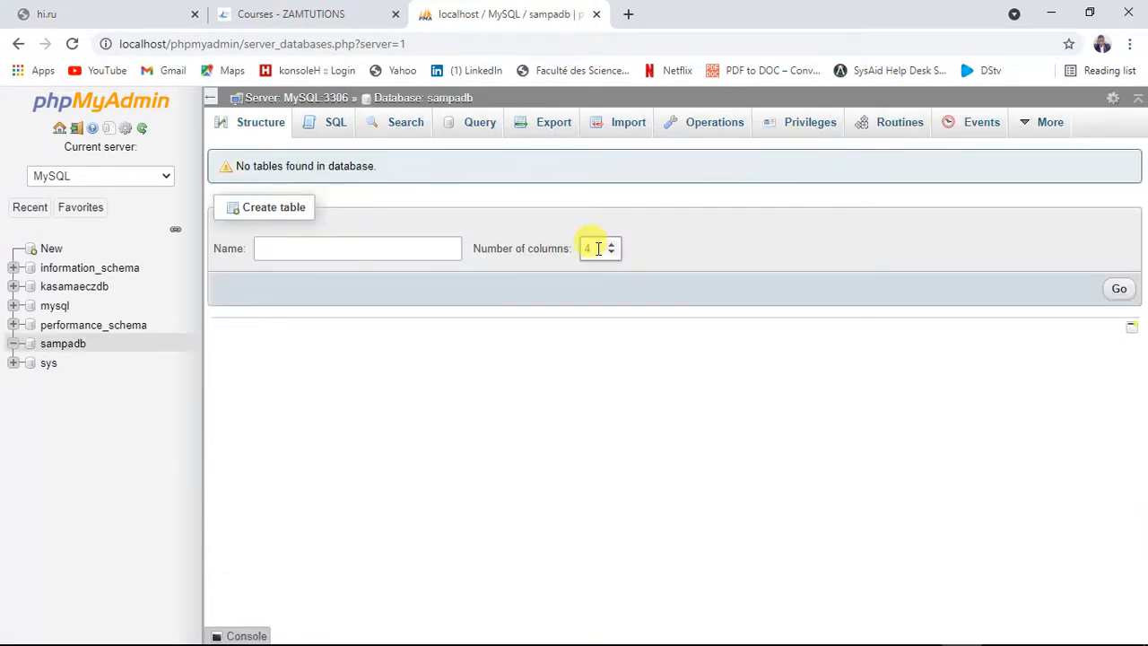
Set up an import into the sampadb database, choosing the sampadb.ods spreadsheet from the Desktop as the file
{"action": "left_click", "coordinate": [70, 350]}
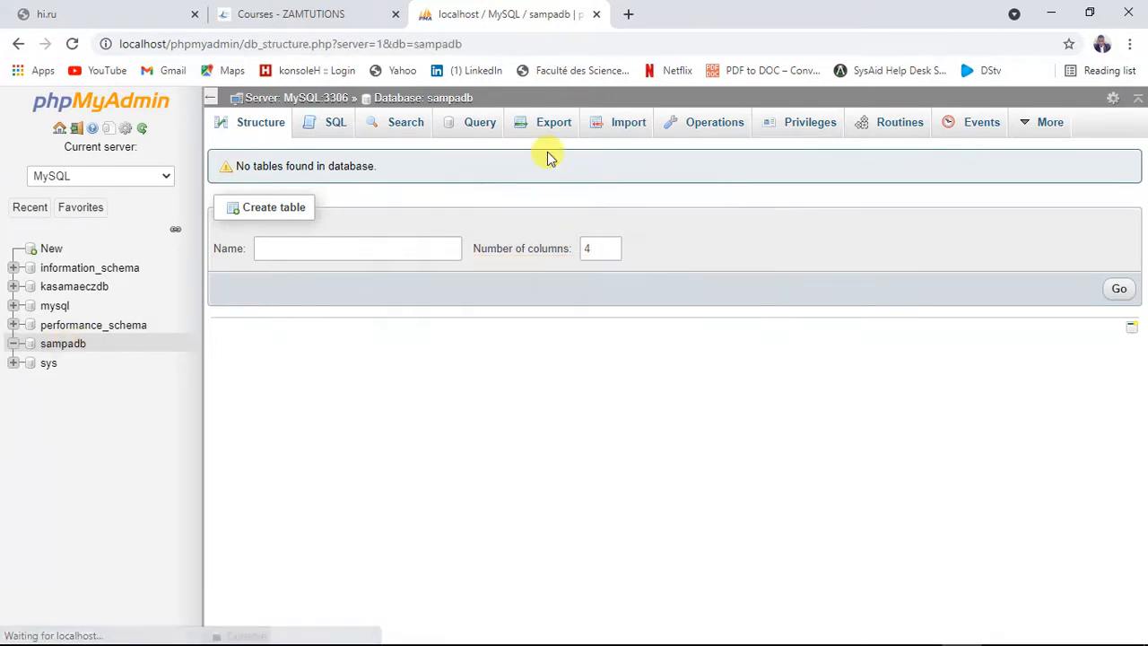
{"action": "left_click", "coordinate": [617, 124]}
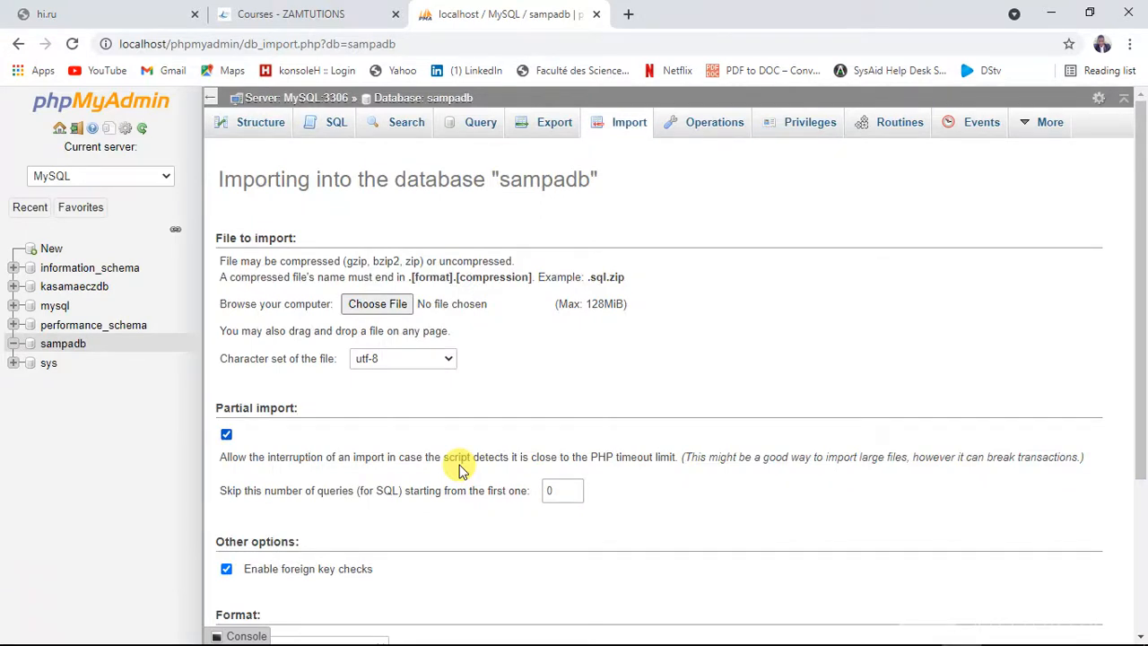
{"action": "left_click", "coordinate": [1053, 12]}
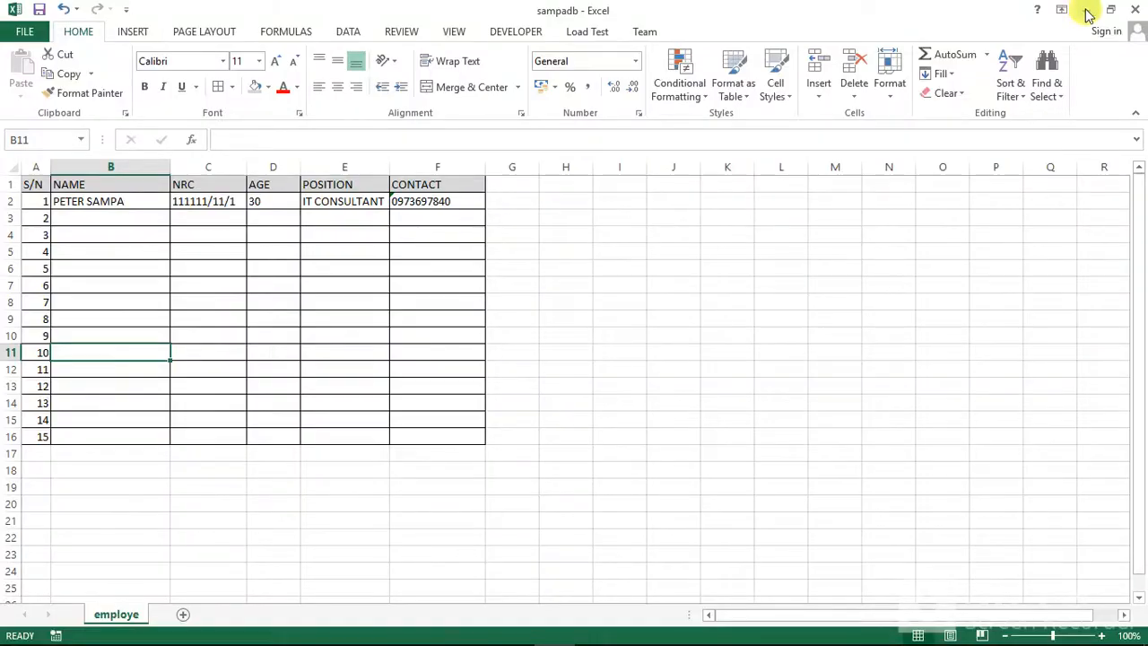
{"action": "left_click", "coordinate": [1087, 12]}
{"action": "left_click", "coordinate": [364, 311]}
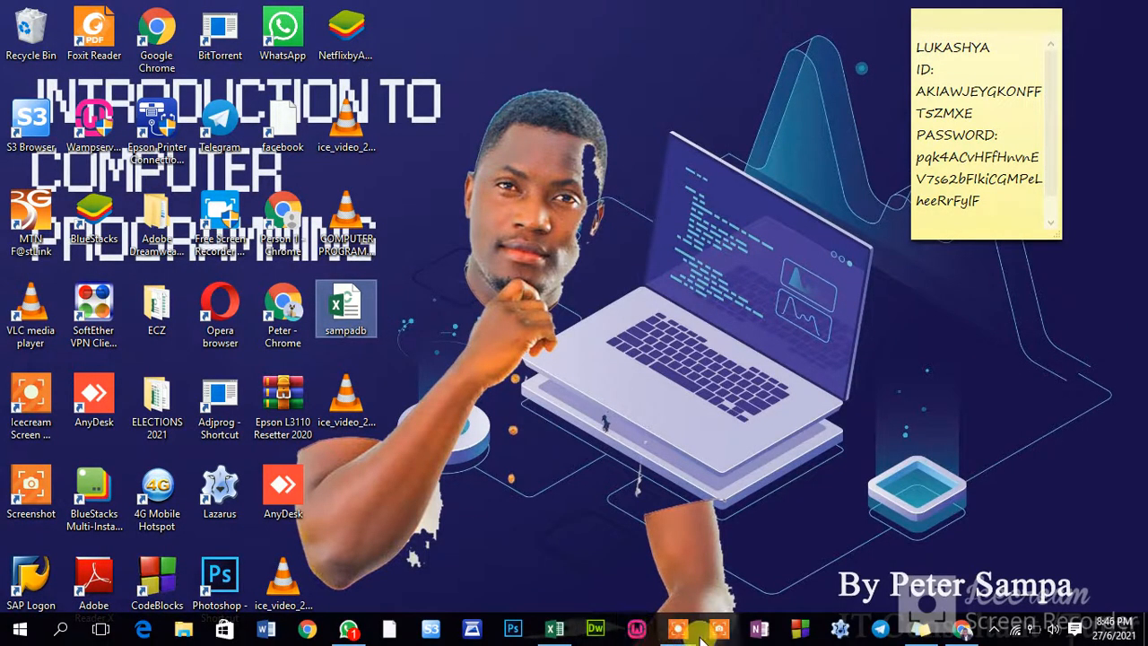
{"action": "mouse_move", "coordinate": [684, 635]}
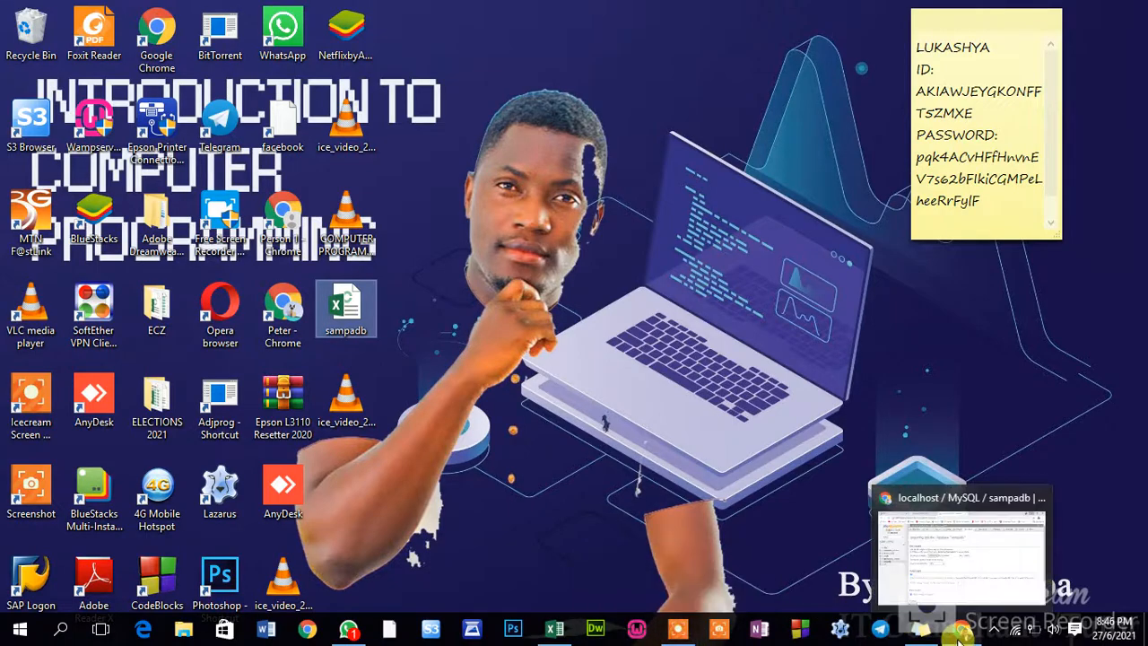
{"action": "left_click", "coordinate": [960, 634]}
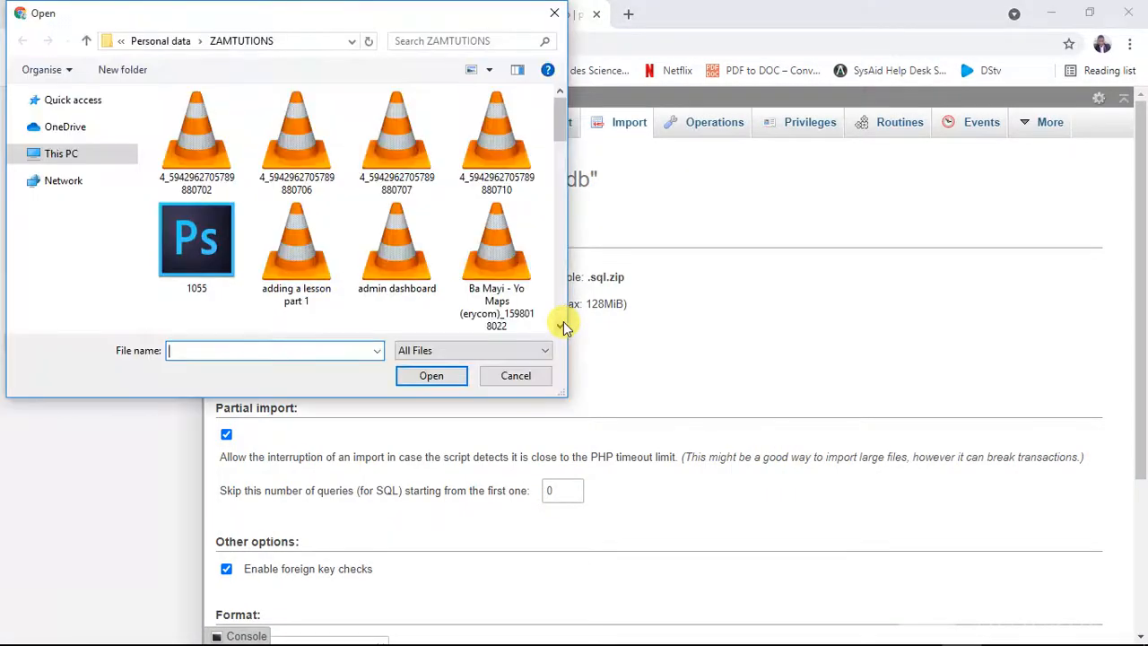
{"action": "left_click", "coordinate": [71, 147]}
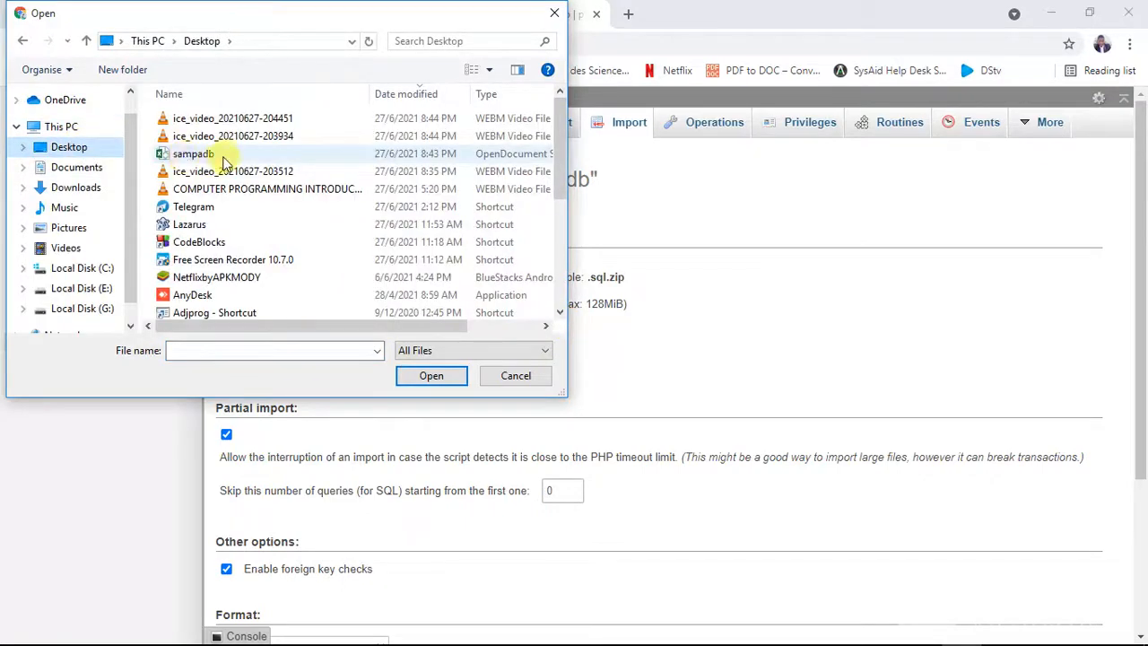
{"action": "left_click", "coordinate": [215, 158]}
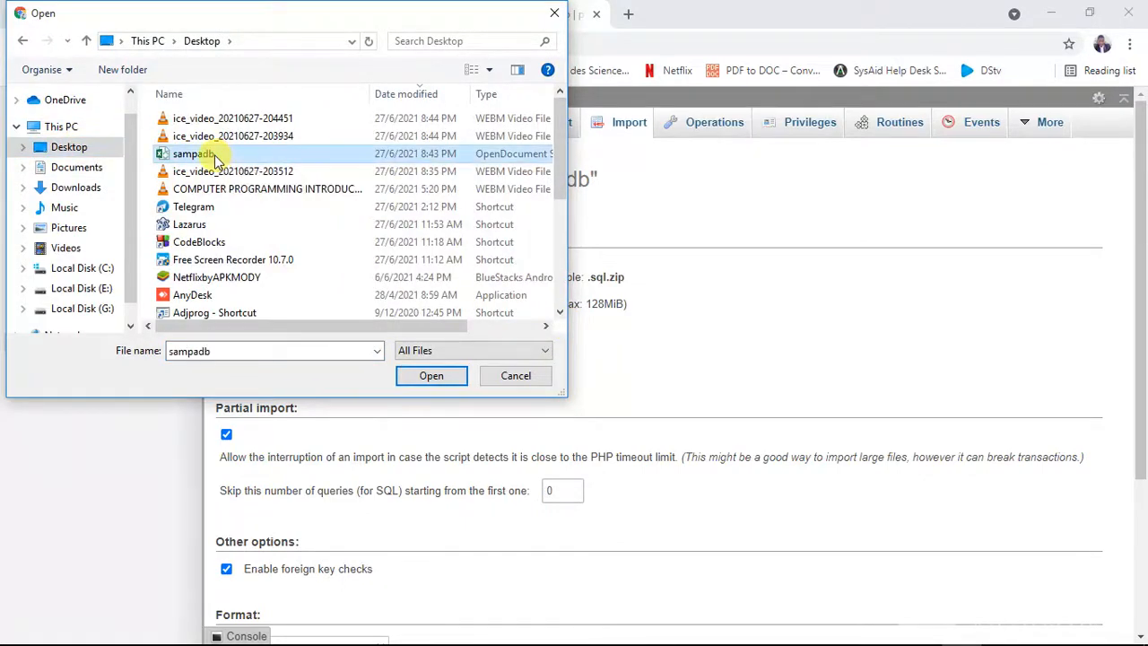
{"action": "double_click", "coordinate": [215, 158]}
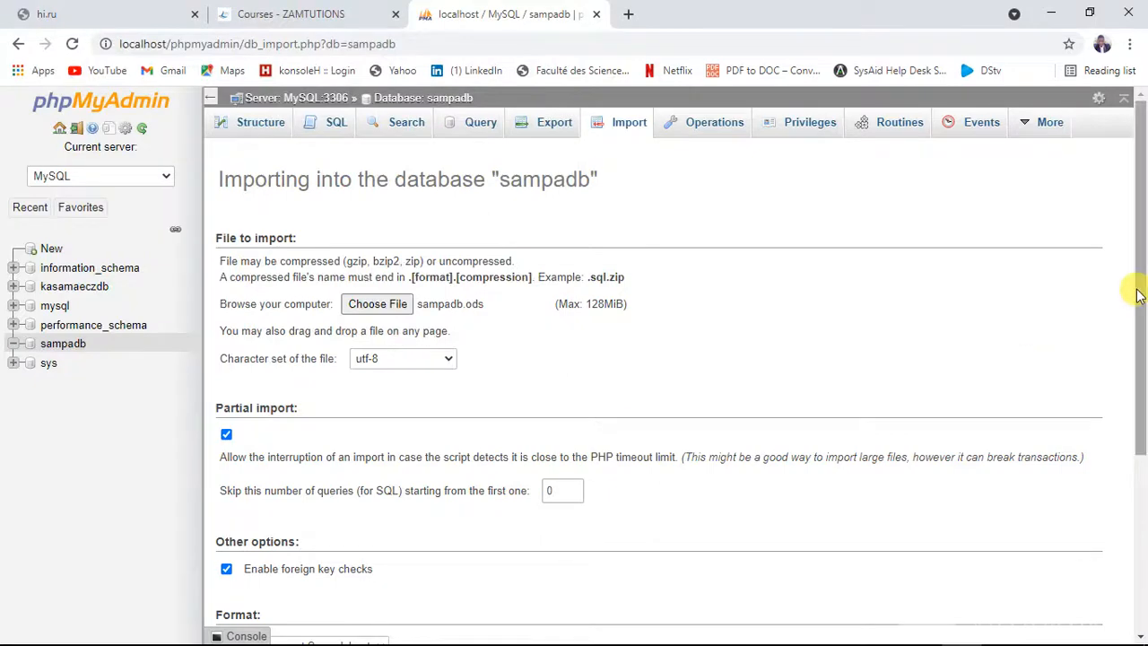
Review the import's format options and check the column headings of the employe sheet in Excel
{"action": "left_click_drag", "start_coordinate": [1142, 305], "coordinate": [1138, 474]}
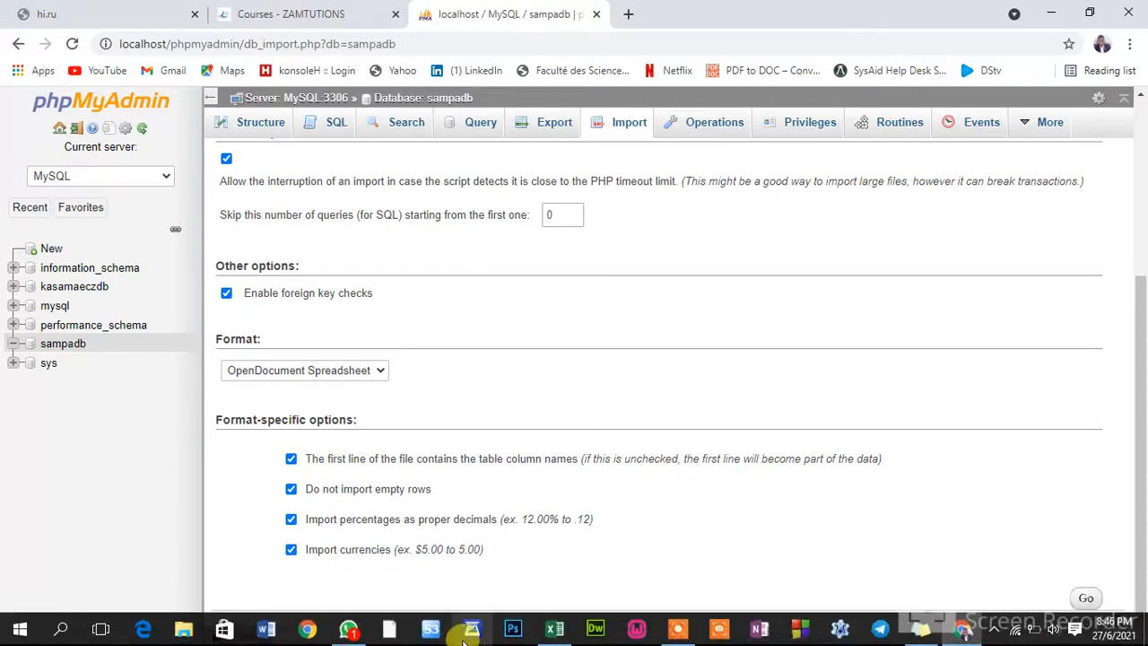
{"action": "left_click", "coordinate": [555, 628]}
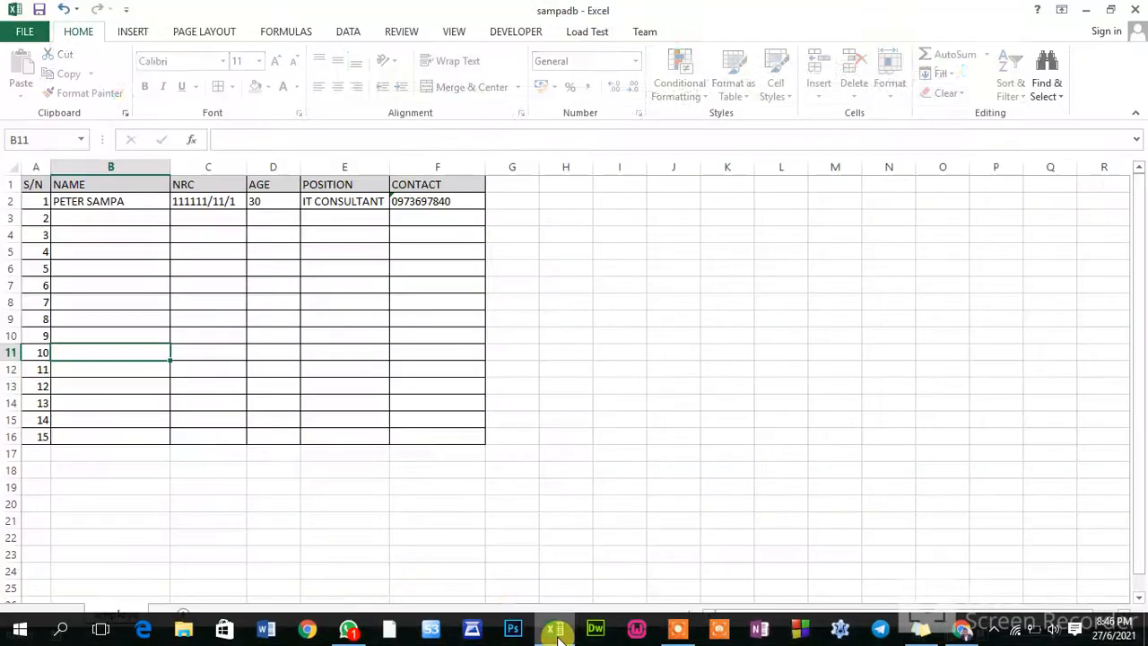
{"action": "left_click", "coordinate": [14, 169]}
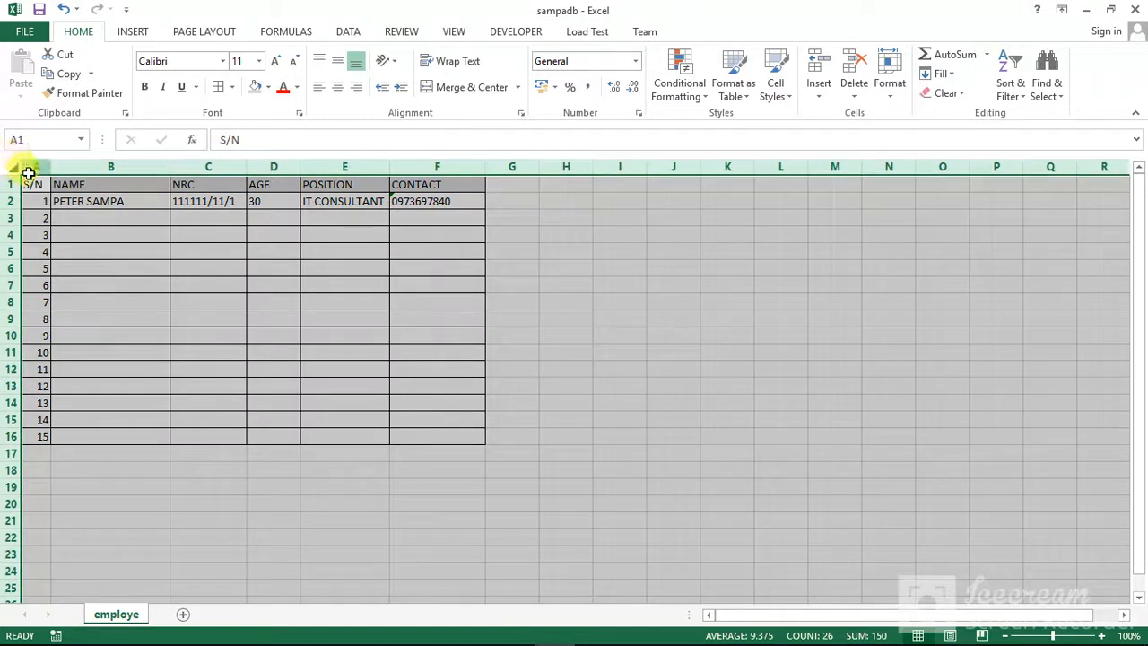
{"action": "left_click", "coordinate": [32, 168]}
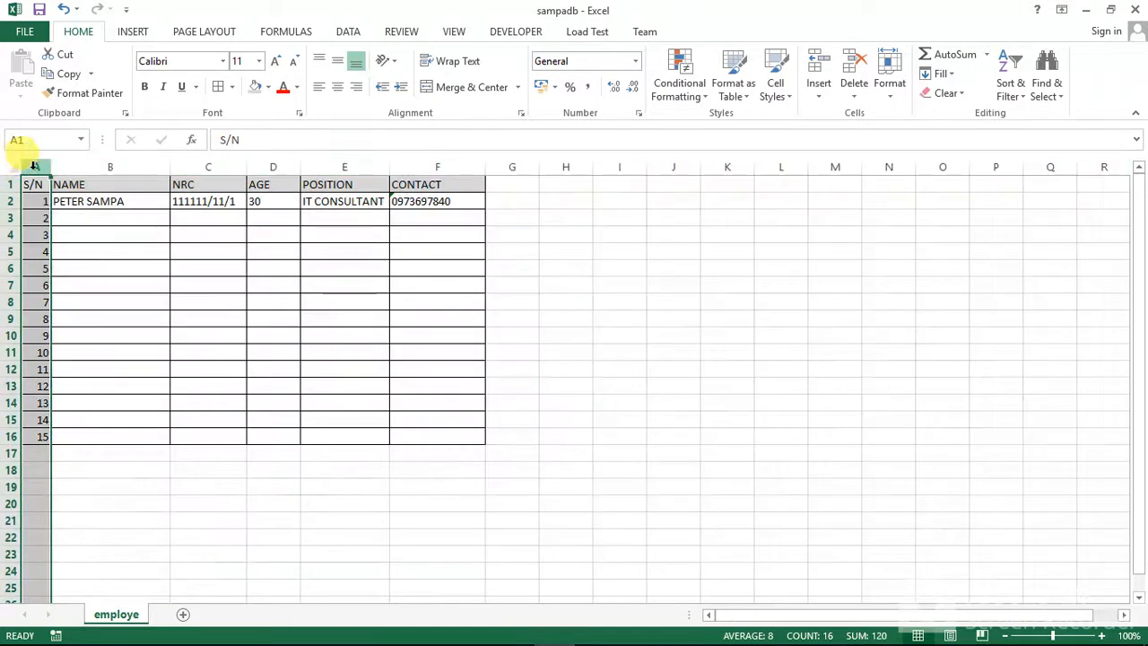
{"action": "left_click", "coordinate": [101, 249]}
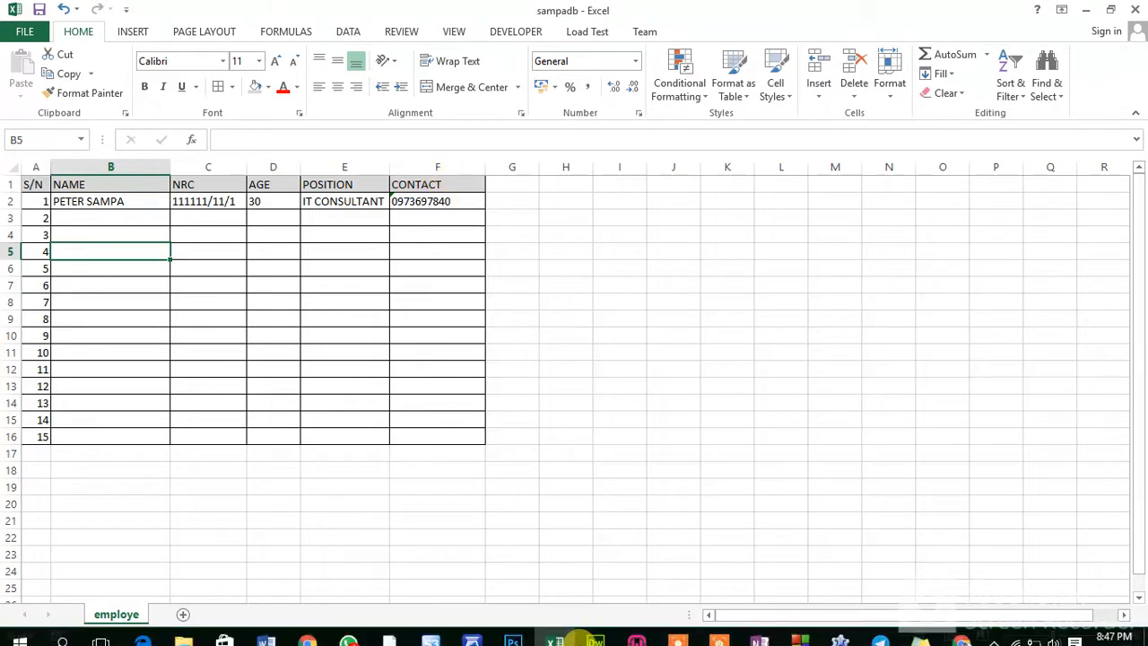
Run the import in phpMyAdmin with the OpenDocument Spreadsheet format and open the imported employe table
{"action": "left_click", "coordinate": [953, 621]}
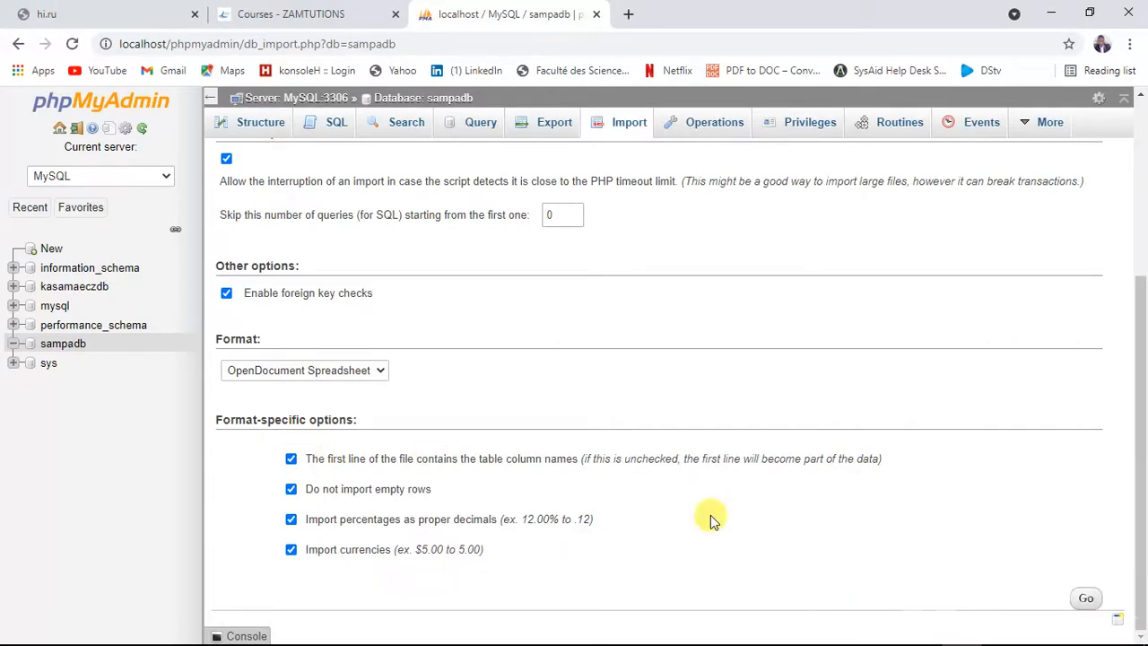
{"action": "left_click", "coordinate": [1085, 599]}
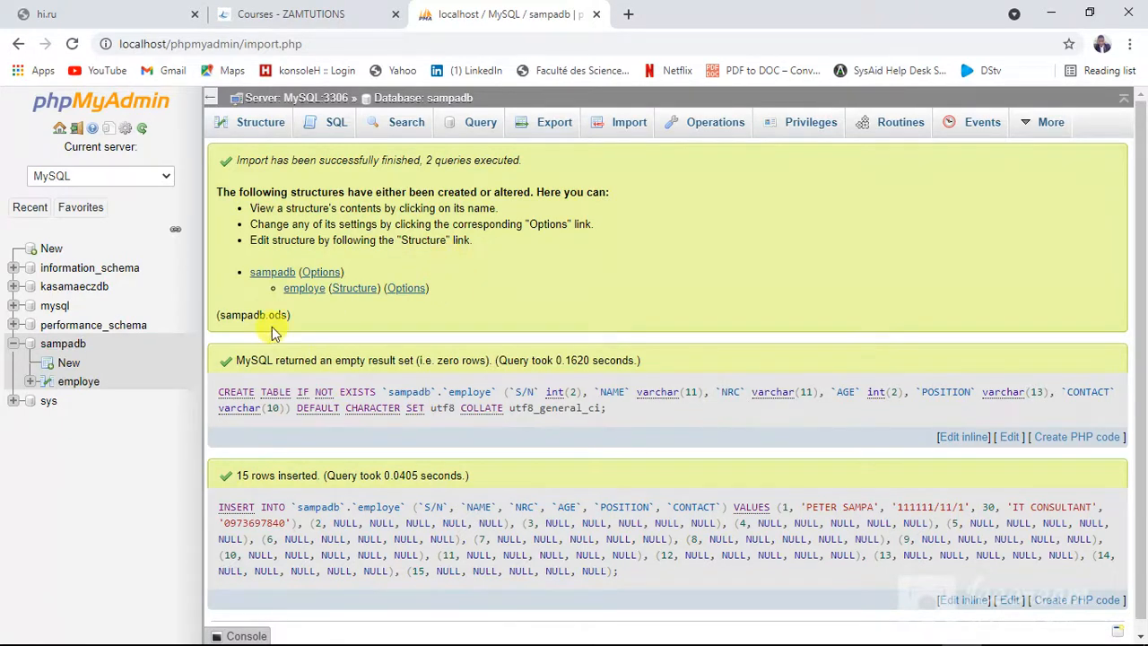
{"action": "left_click", "coordinate": [72, 385]}
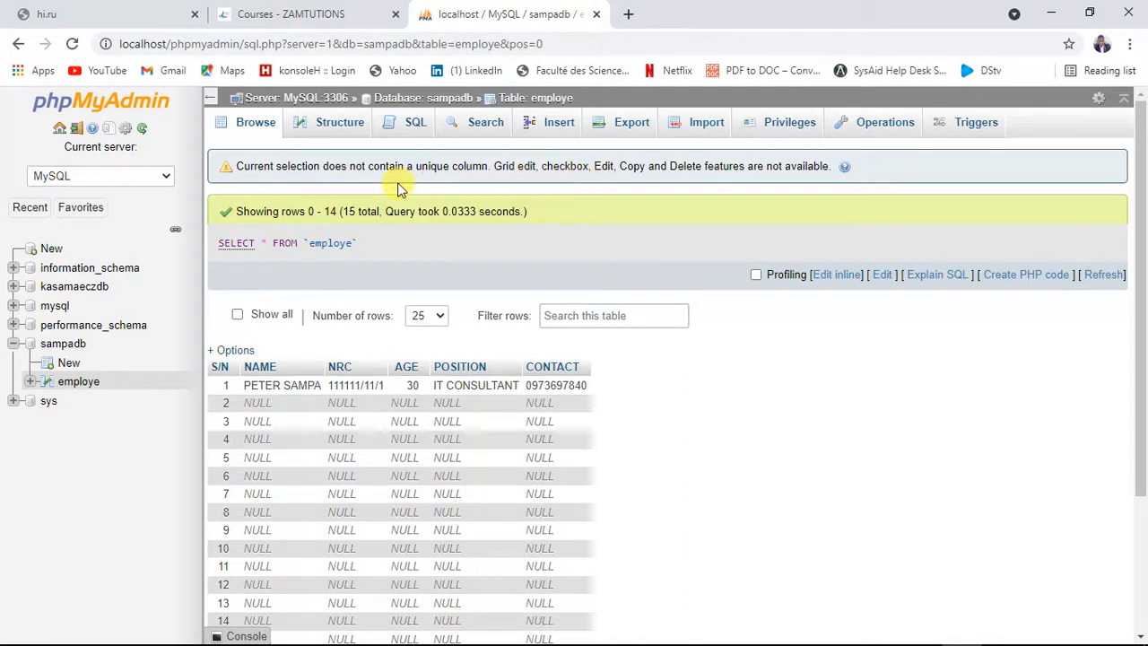
Try to make the NRC column the primary key in the employe table's structure
{"action": "left_click", "coordinate": [330, 126]}
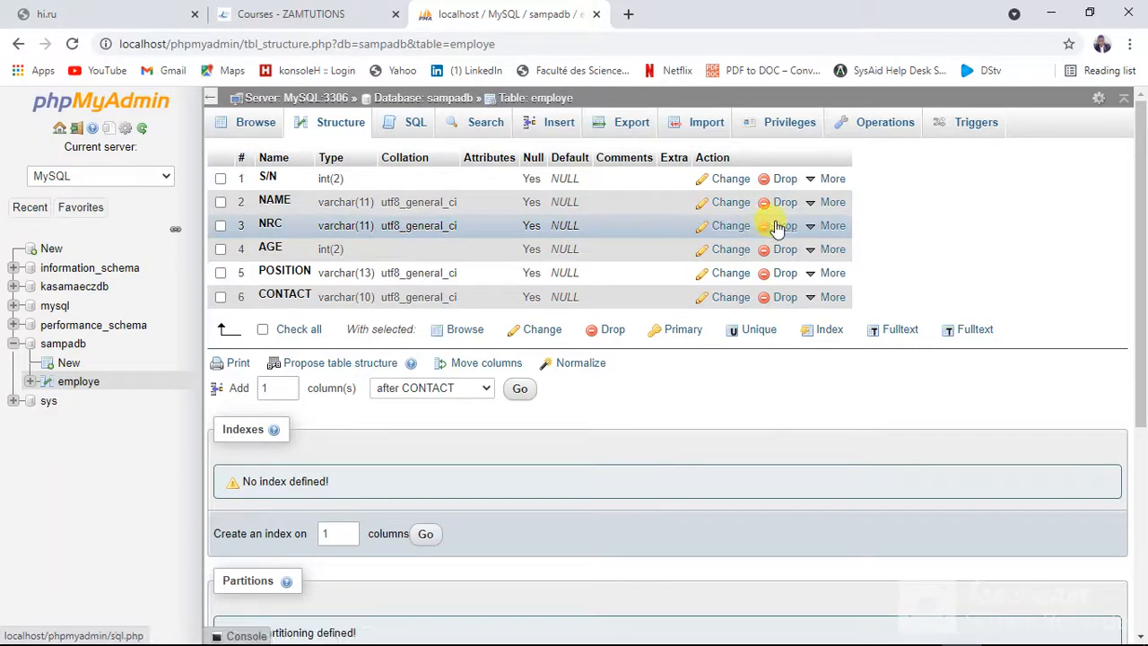
{"action": "mouse_move", "coordinate": [818, 235]}
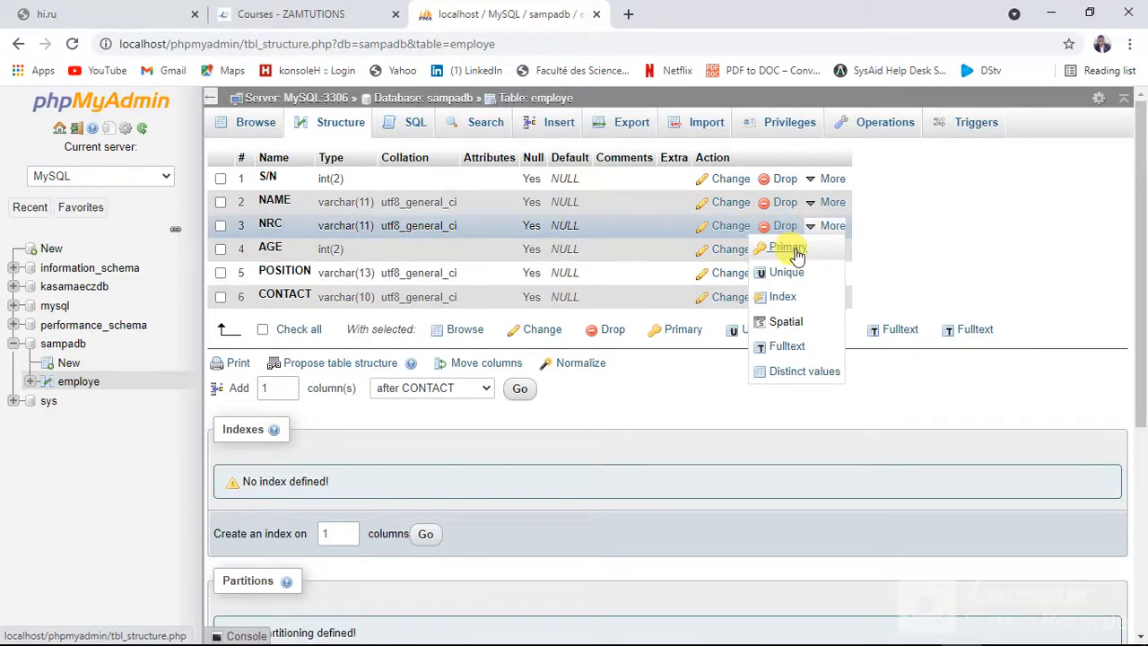
{"action": "left_click", "coordinate": [794, 253]}
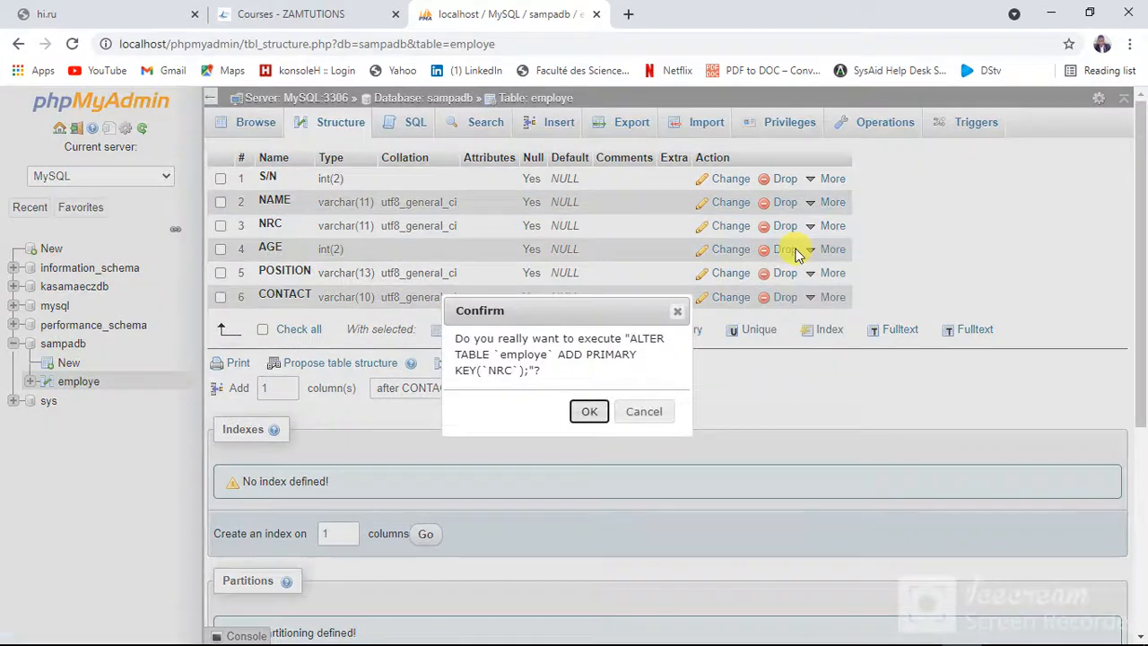
{"action": "left_click", "coordinate": [589, 413]}
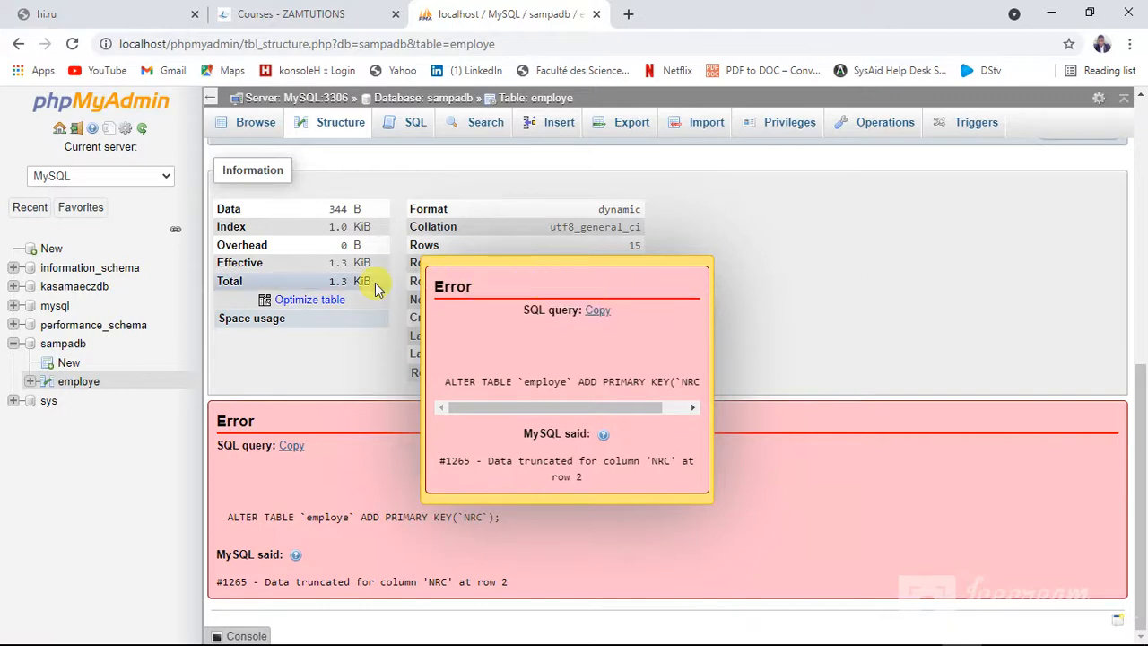
Browse all rows of the employe table to check for empty NRC values
{"action": "left_click", "coordinate": [79, 382]}
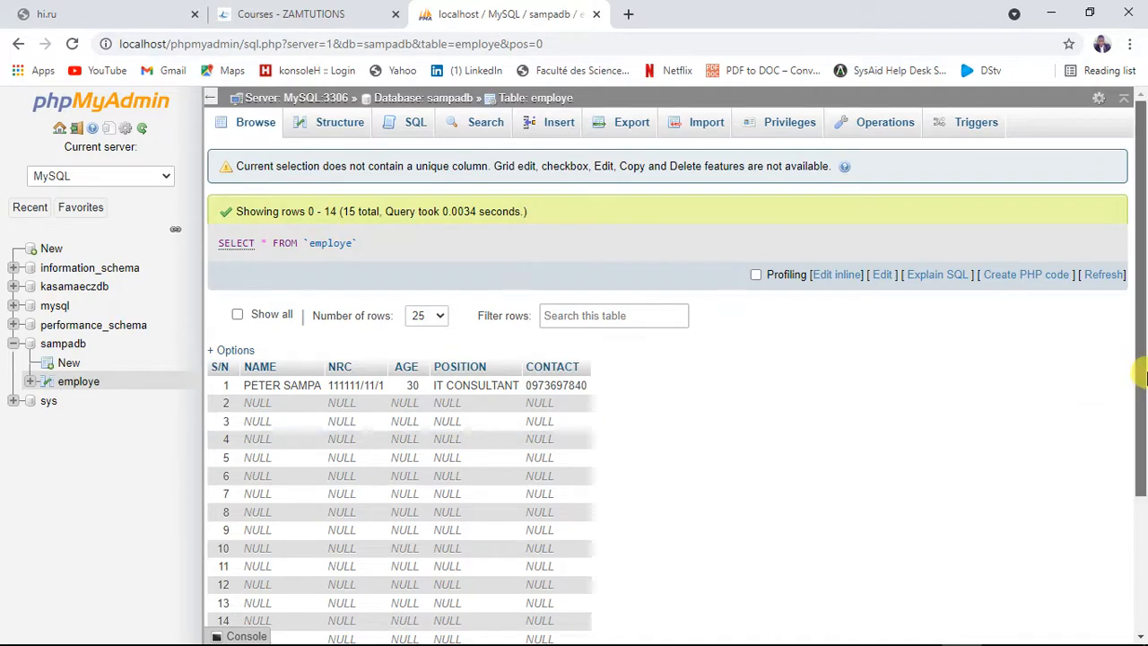
{"action": "left_click_drag", "start_coordinate": [1141, 377], "coordinate": [1137, 458]}
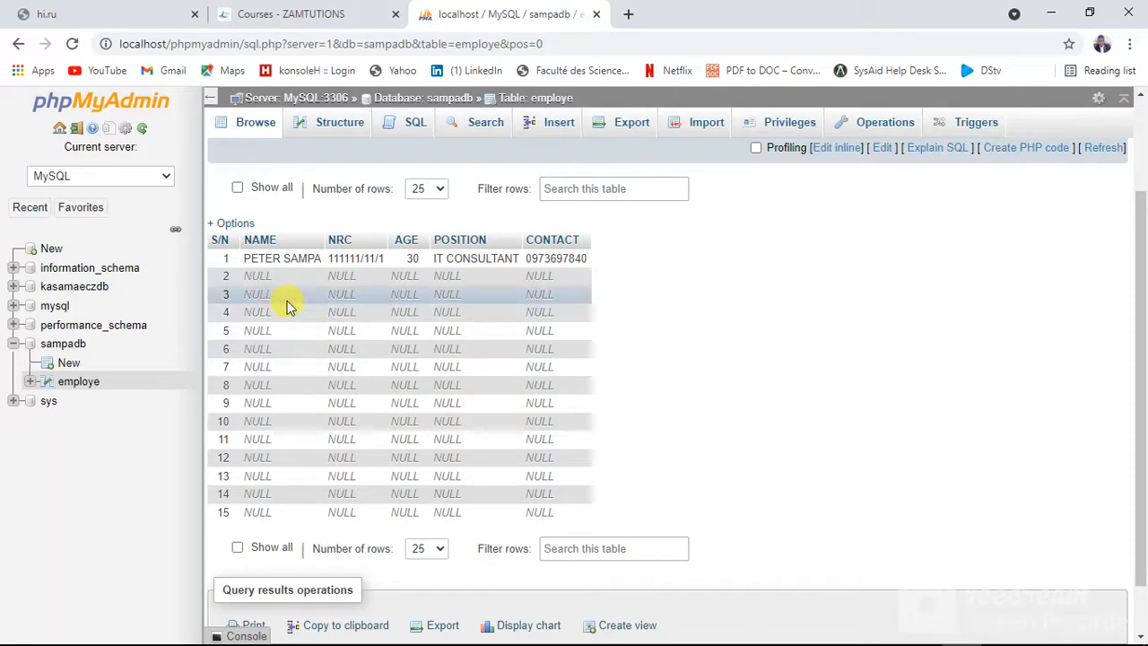
Switch to Excel, delete cells A3:F16 below the first employee record with cells shifted up, and save the workbook in its OpenDocument format
{"action": "mouse_move", "coordinate": [502, 635]}
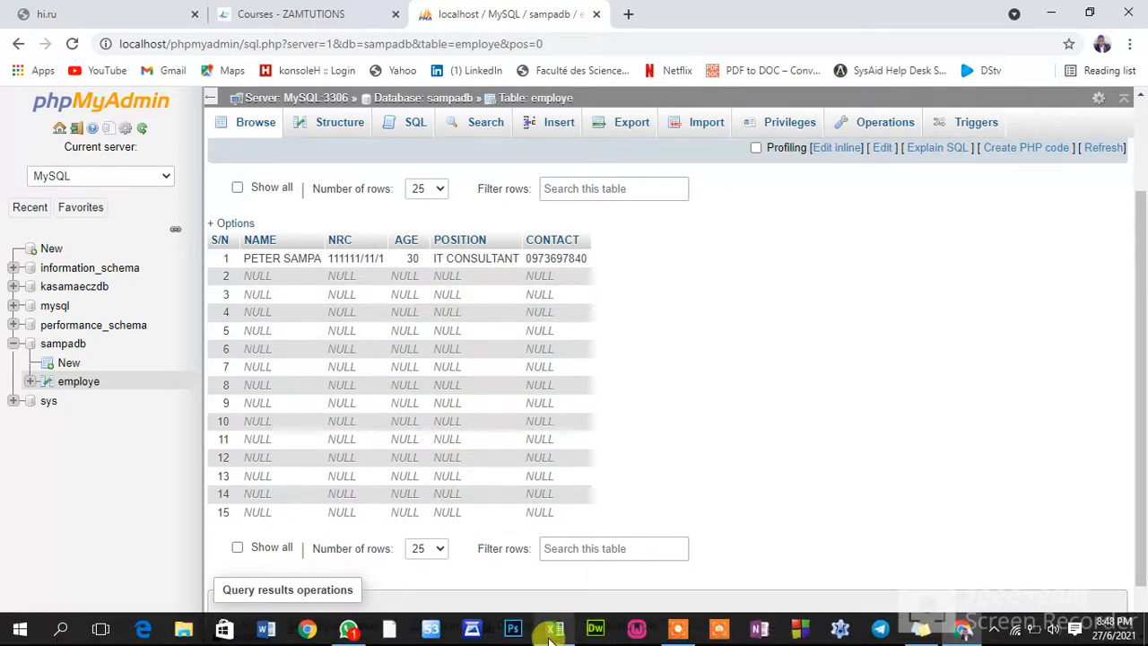
{"action": "left_click", "coordinate": [554, 630]}
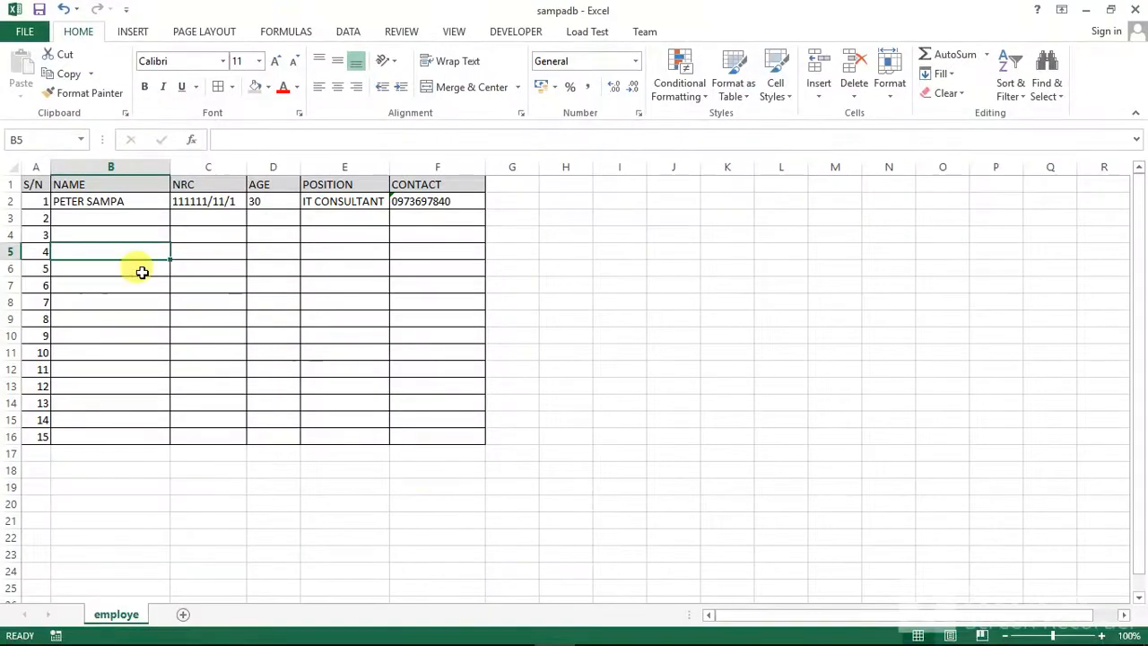
{"action": "left_click_drag", "start_coordinate": [38, 218], "coordinate": [438, 434]}
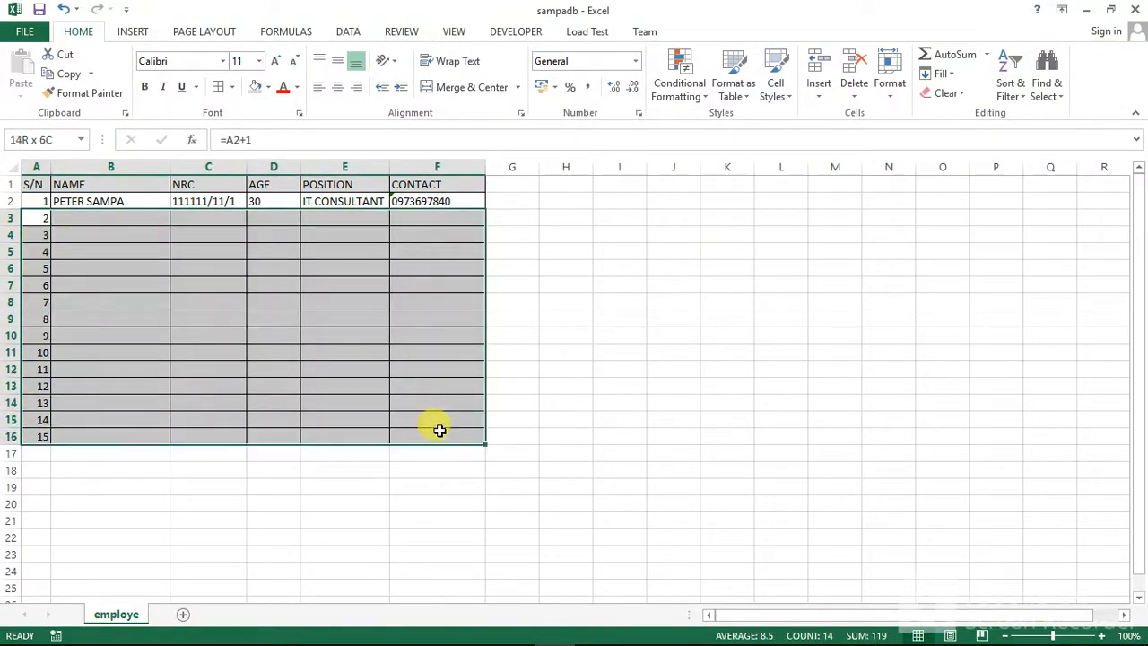
{"action": "right_click", "coordinate": [421, 372]}
{"action": "left_click", "coordinate": [467, 175]}
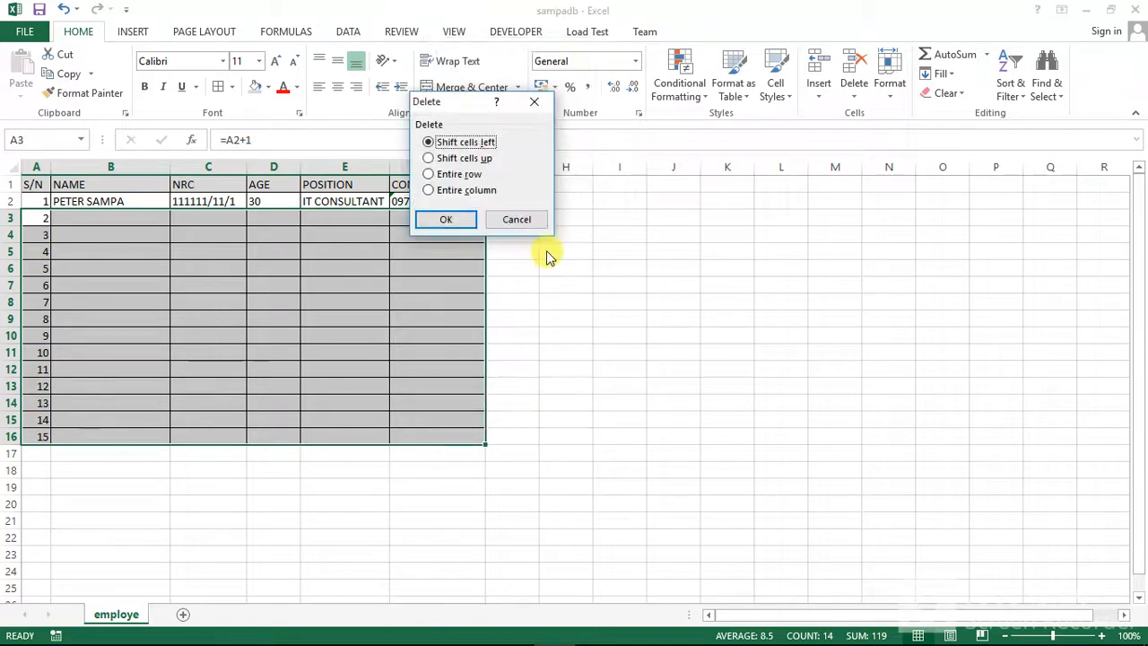
{"action": "left_click", "coordinate": [454, 221]}
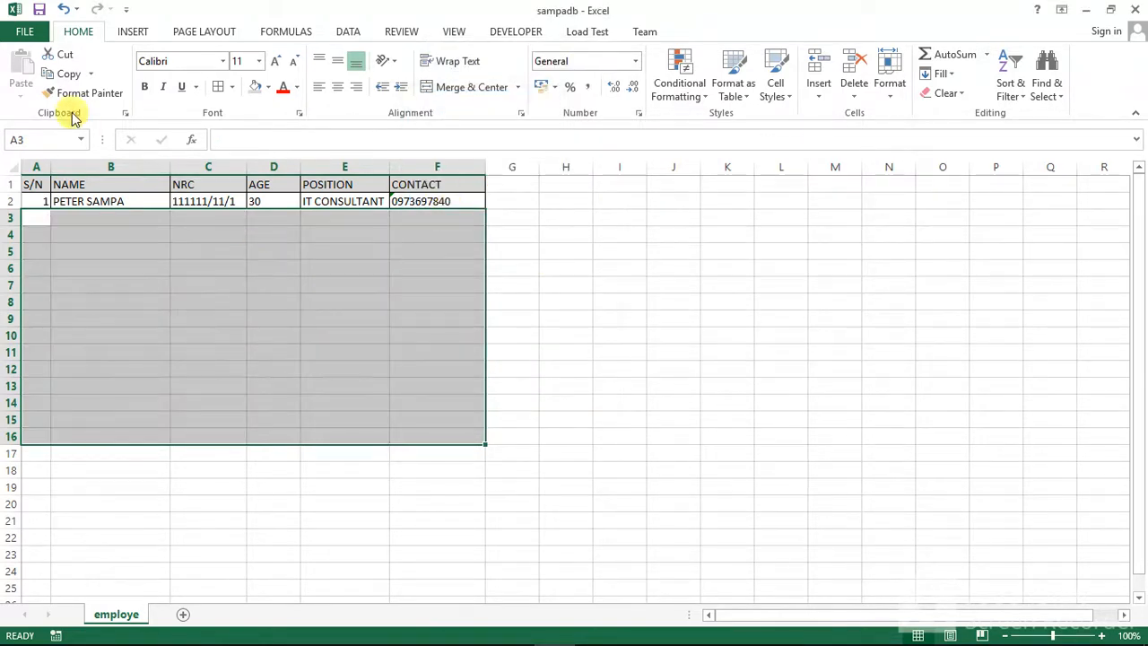
{"action": "left_click", "coordinate": [40, 8]}
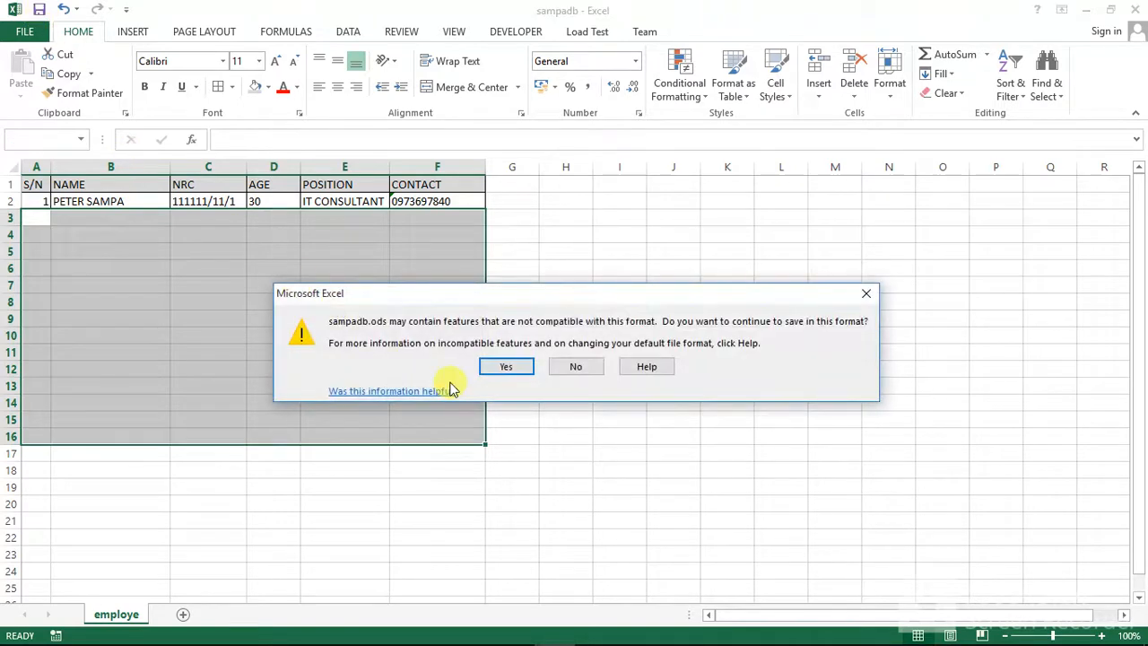
{"action": "left_click", "coordinate": [492, 368]}
Switch back to phpMyAdmin and drop the employe table from the sampadb database
{"action": "mouse_move", "coordinate": [637, 633]}
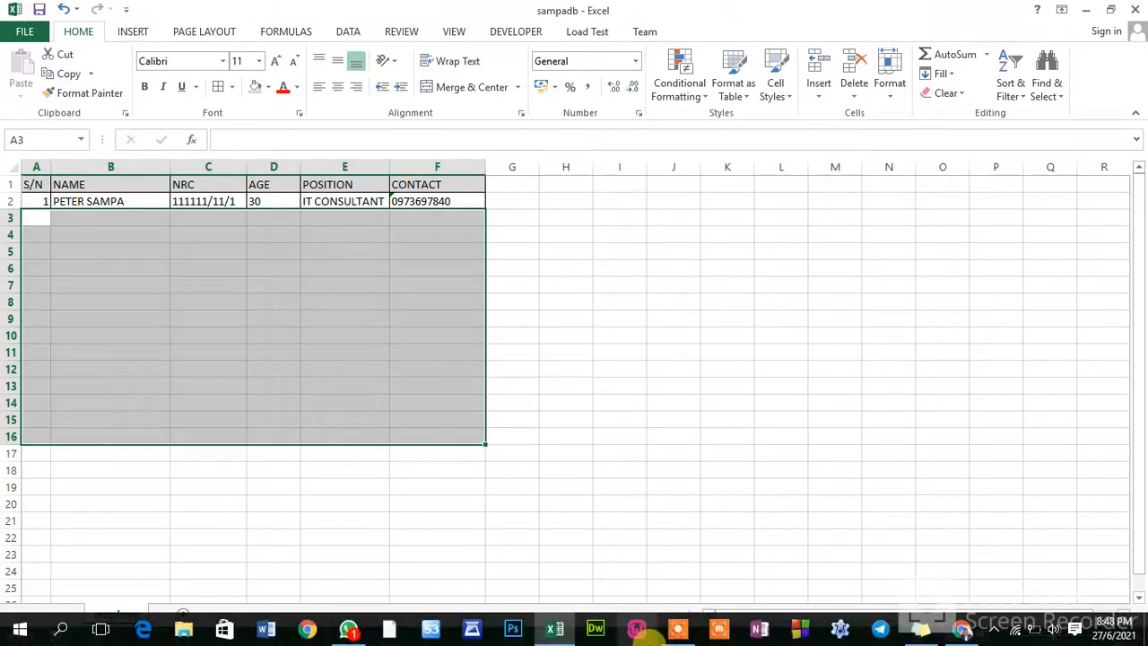
{"action": "left_click", "coordinate": [962, 630]}
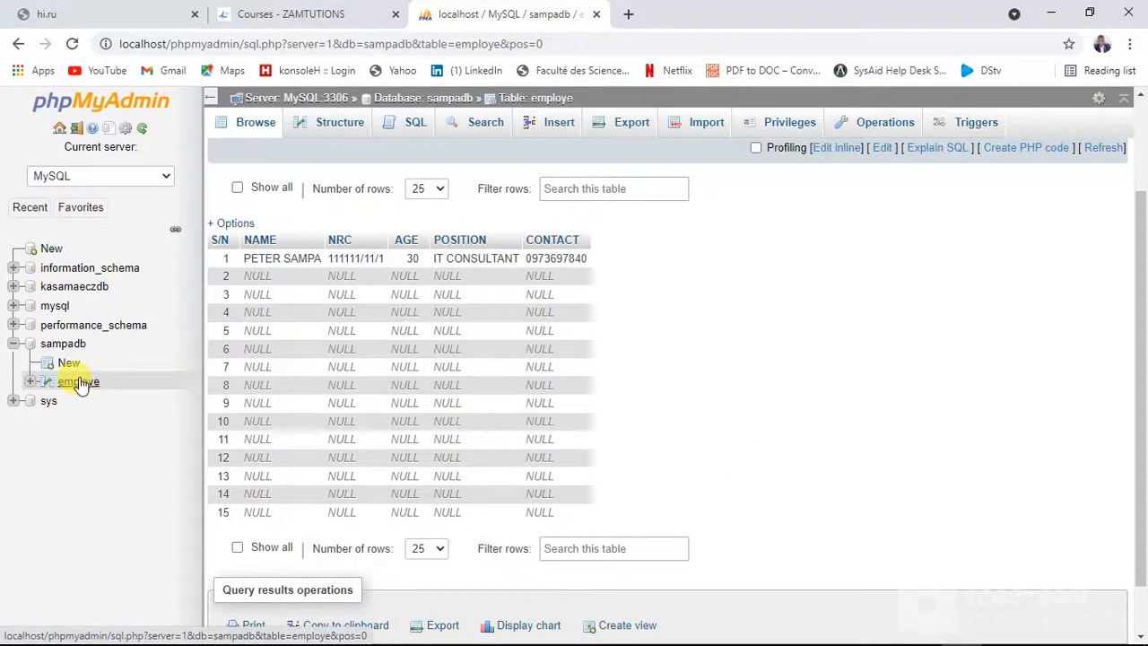
{"action": "left_click", "coordinate": [848, 123]}
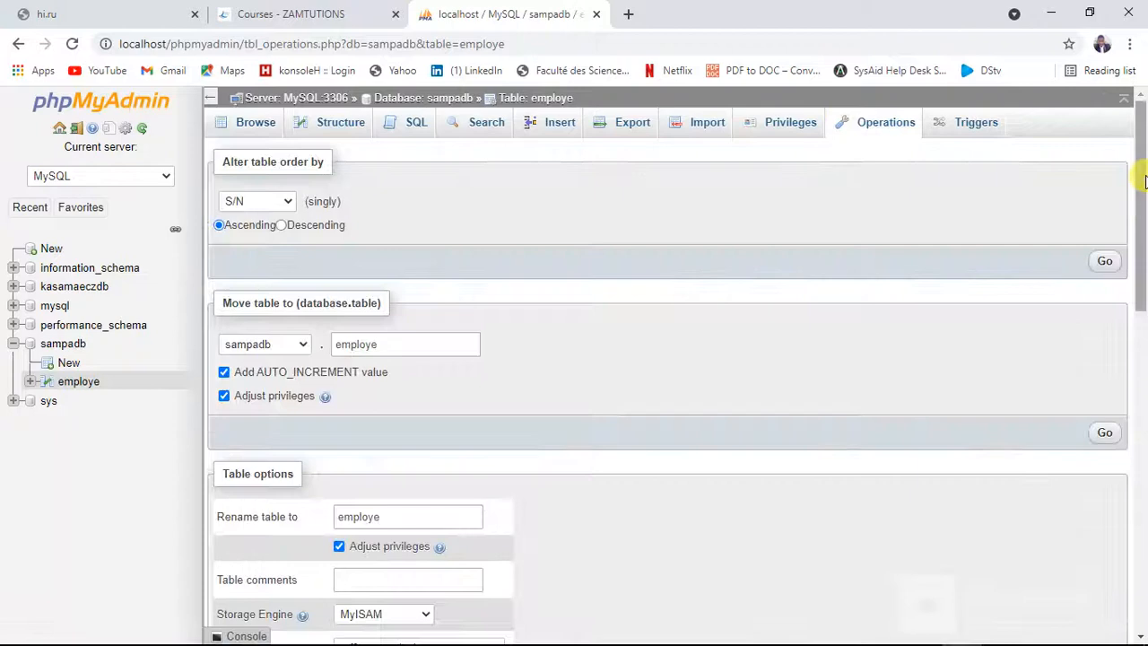
{"action": "left_click_drag", "start_coordinate": [1140, 174], "coordinate": [1139, 505]}
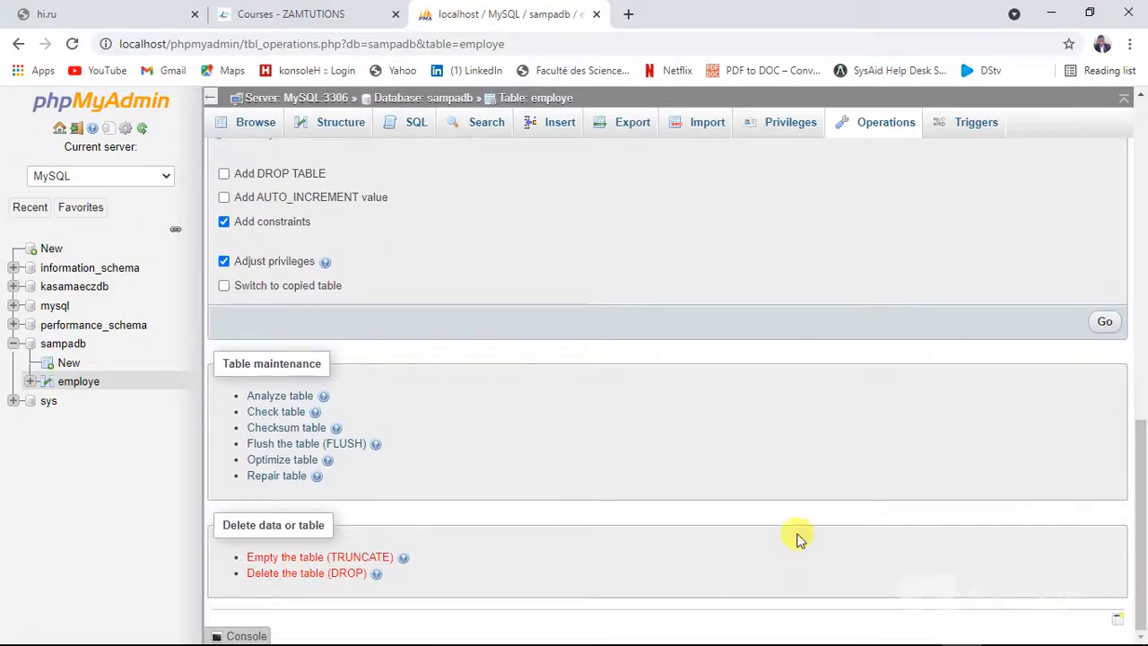
{"action": "left_click", "coordinate": [323, 579]}
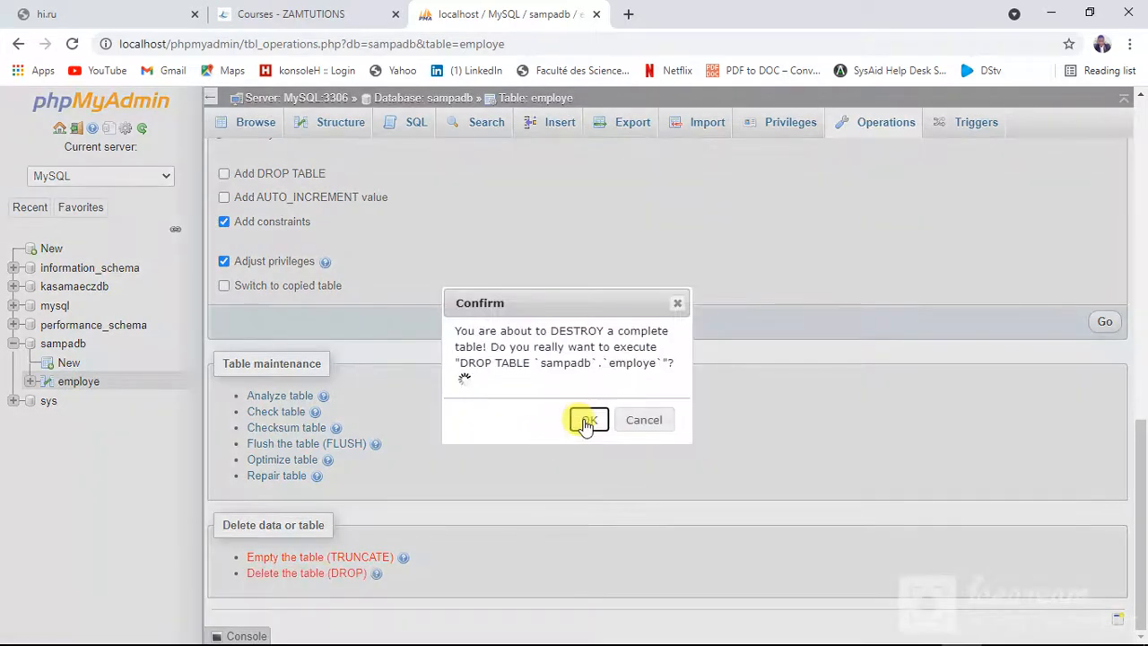
{"action": "left_click", "coordinate": [588, 421]}
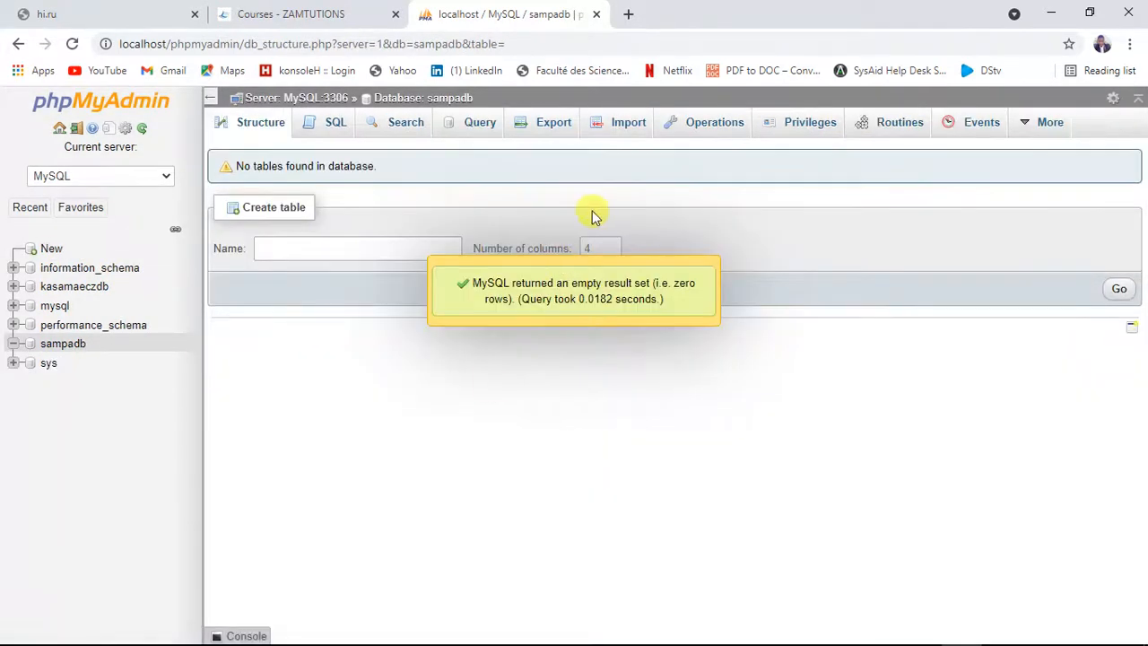
Import sampadb.ods into the sampadb database as an OpenDocument Spreadsheet, using the file's first line as the table column names
{"action": "left_click", "coordinate": [627, 123]}
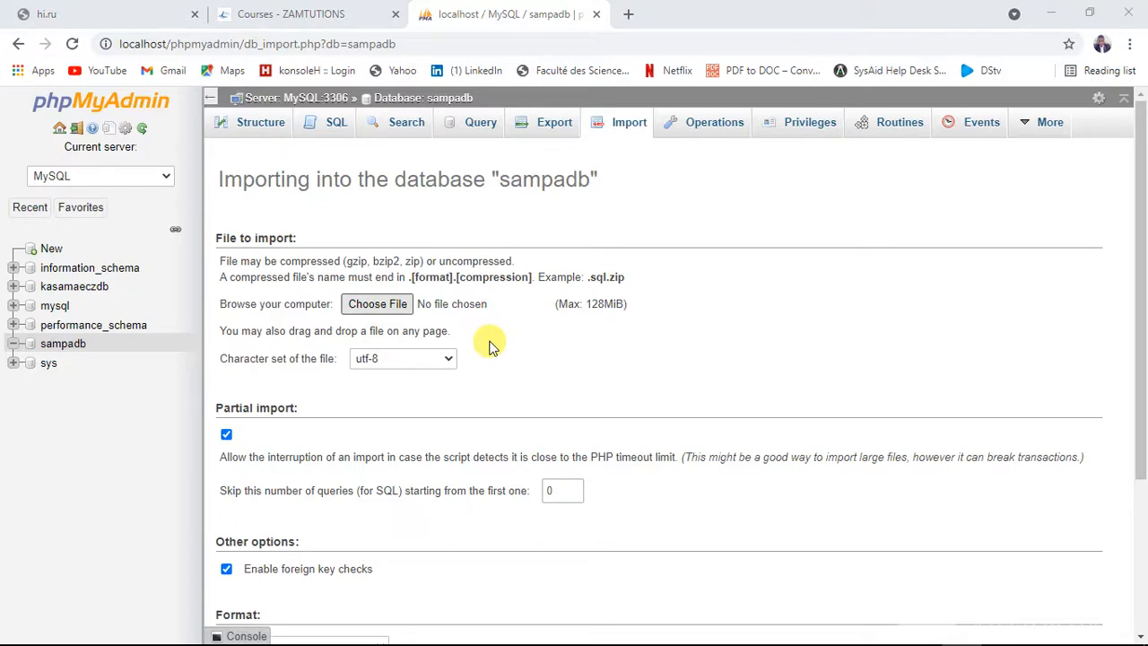
{"action": "double_click", "coordinate": [188, 117]}
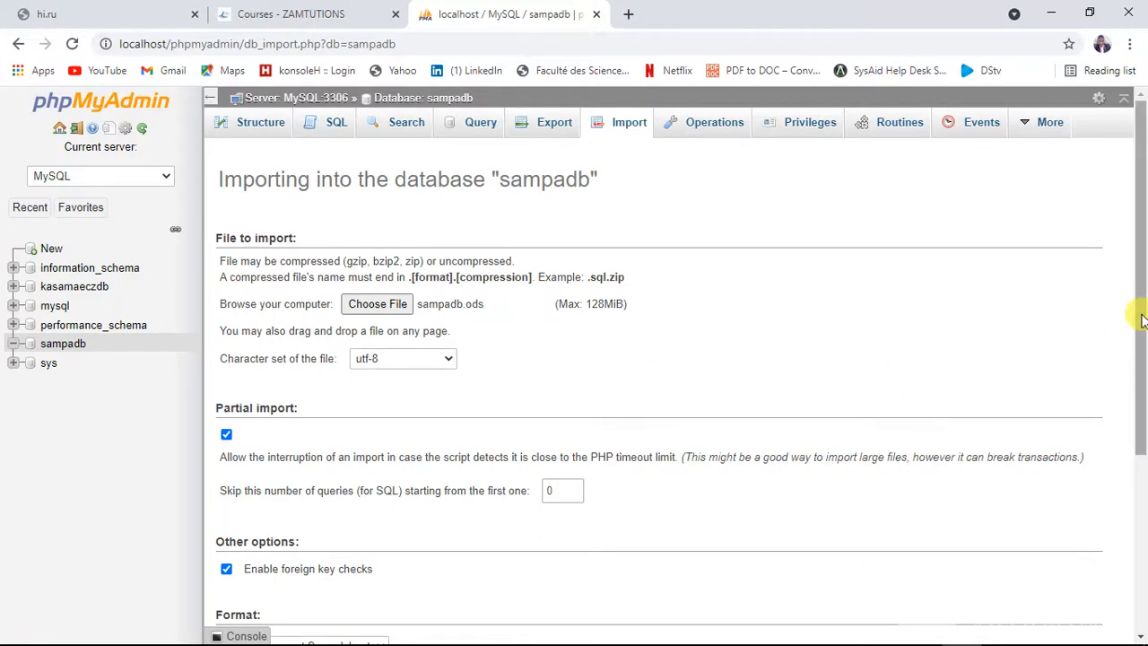
{"action": "left_click_drag", "start_coordinate": [1142, 319], "coordinate": [1136, 530]}
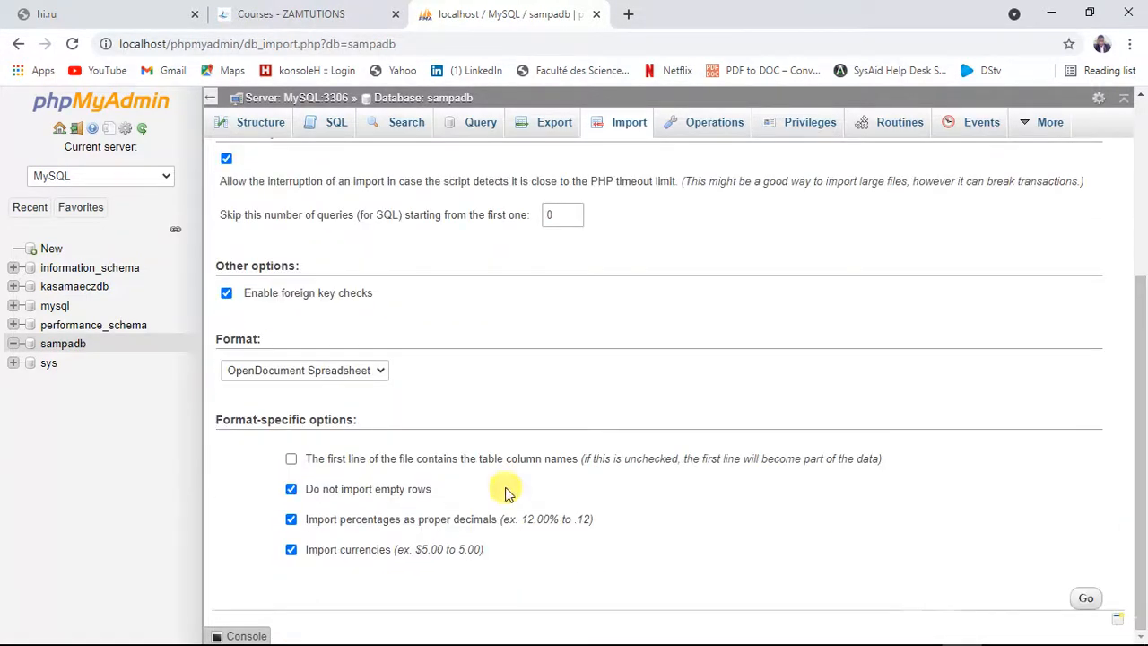
{"action": "left_click", "coordinate": [292, 460]}
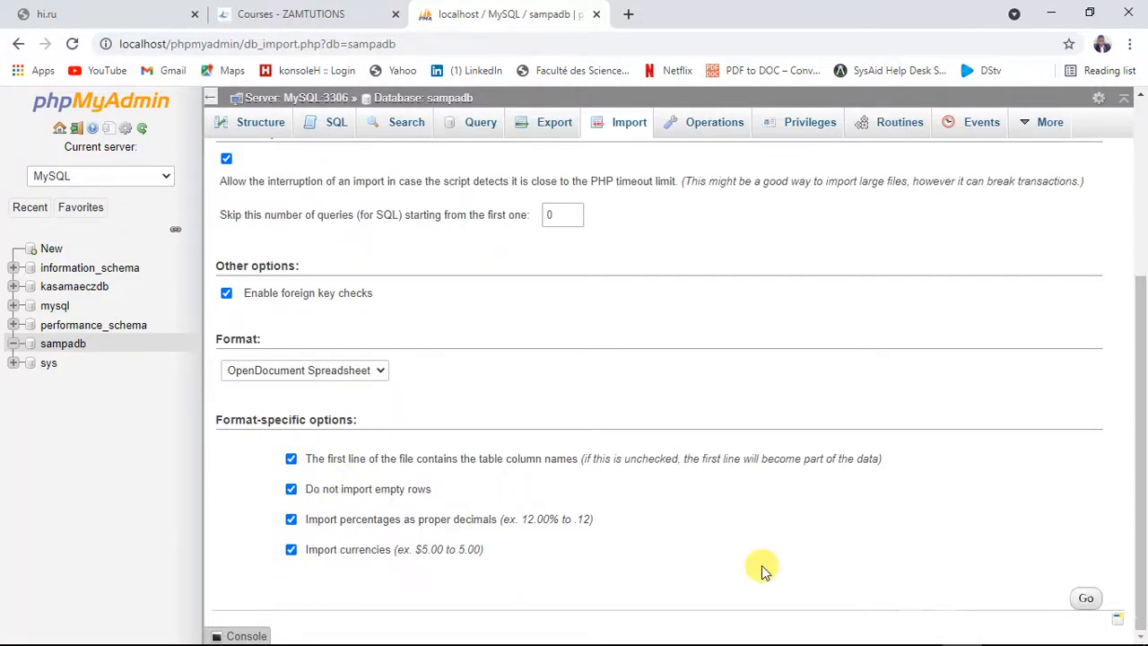
{"action": "left_click", "coordinate": [1086, 598]}
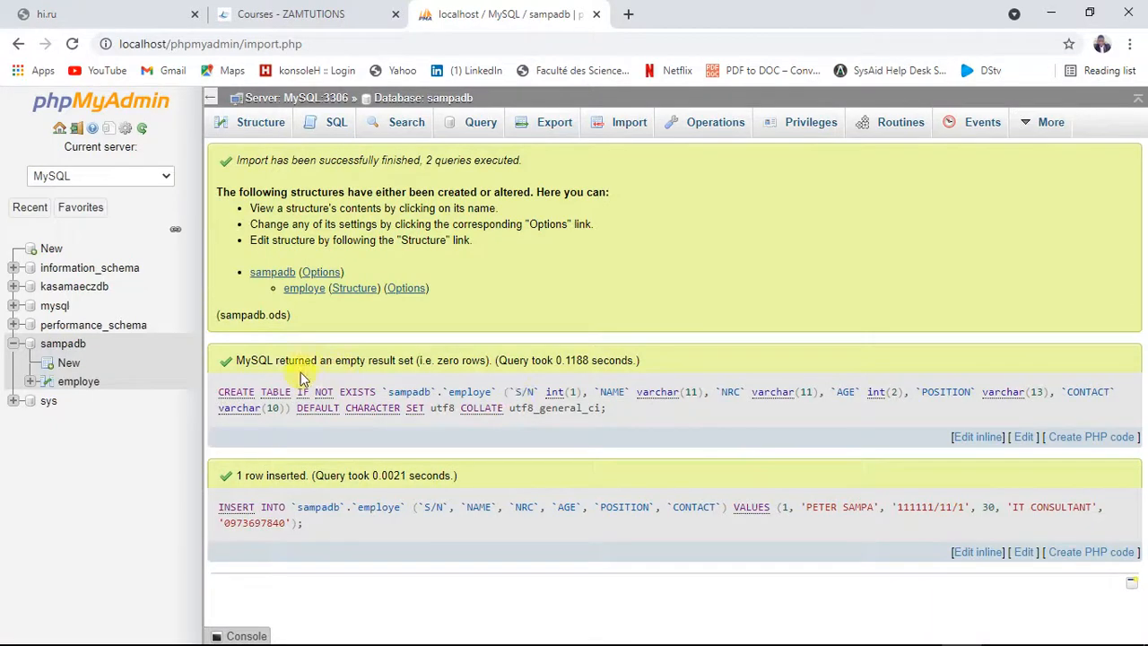
Open the imported employe table and make the NRC column its primary key in the table structure
{"action": "left_click", "coordinate": [78, 384]}
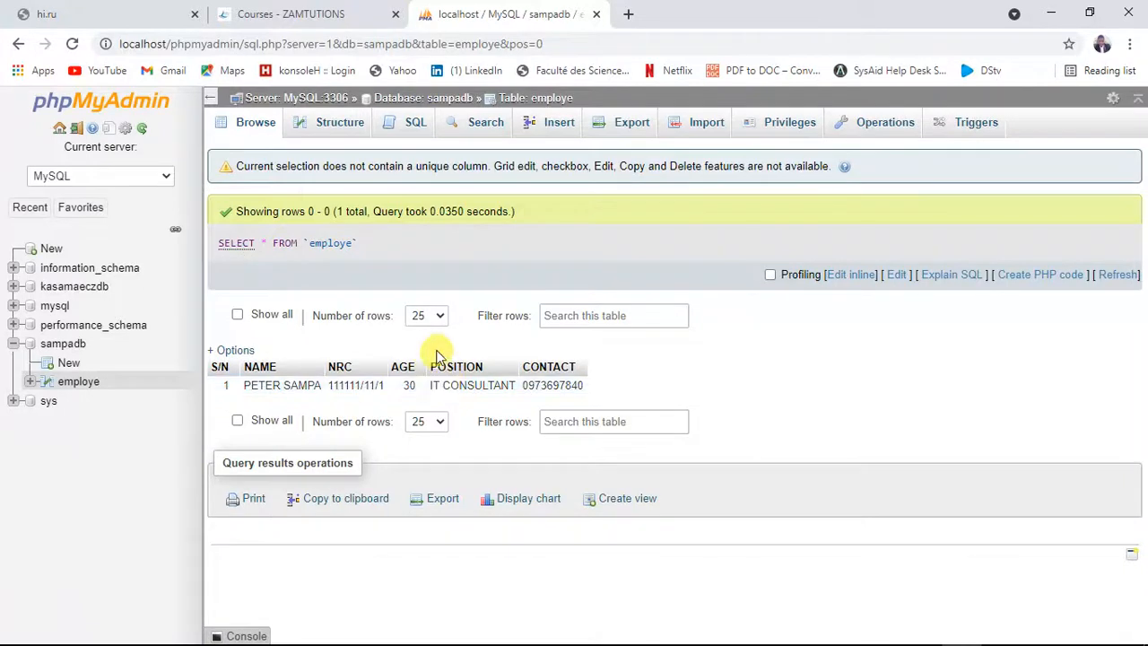
{"action": "left_click", "coordinate": [350, 134]}
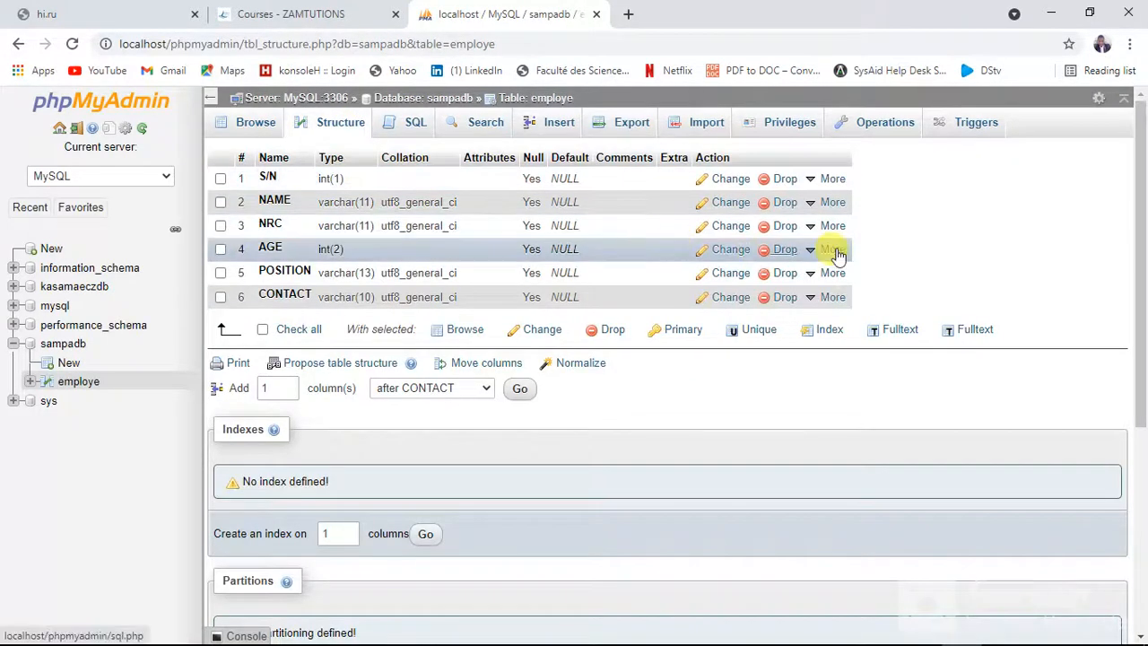
{"action": "mouse_move", "coordinate": [836, 251]}
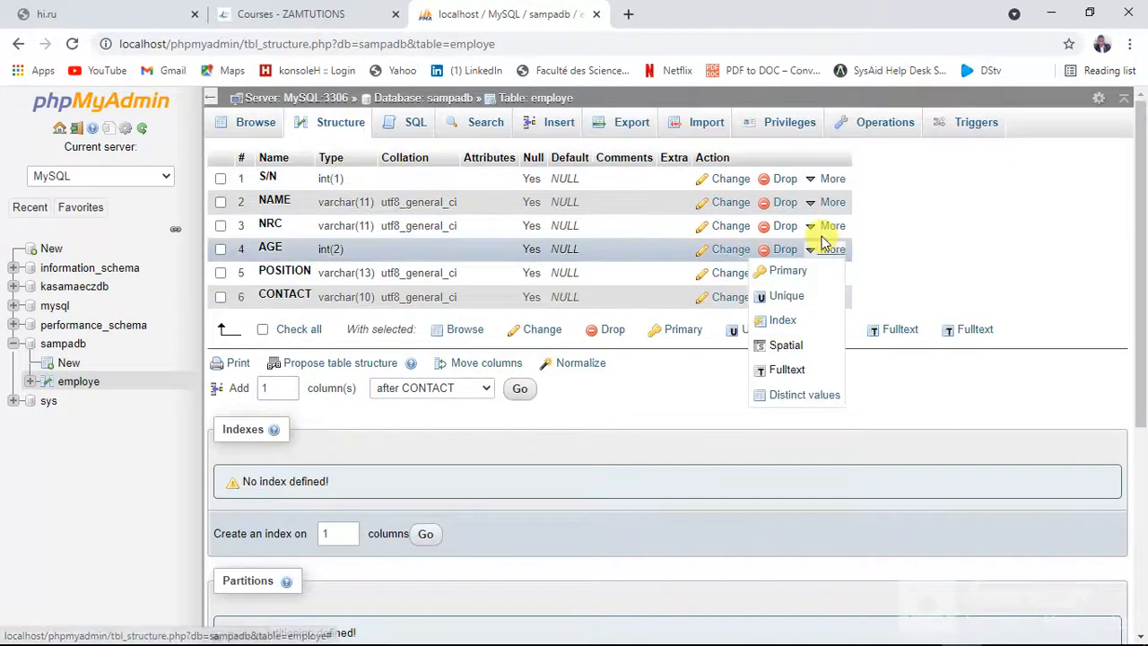
{"action": "mouse_move", "coordinate": [815, 228]}
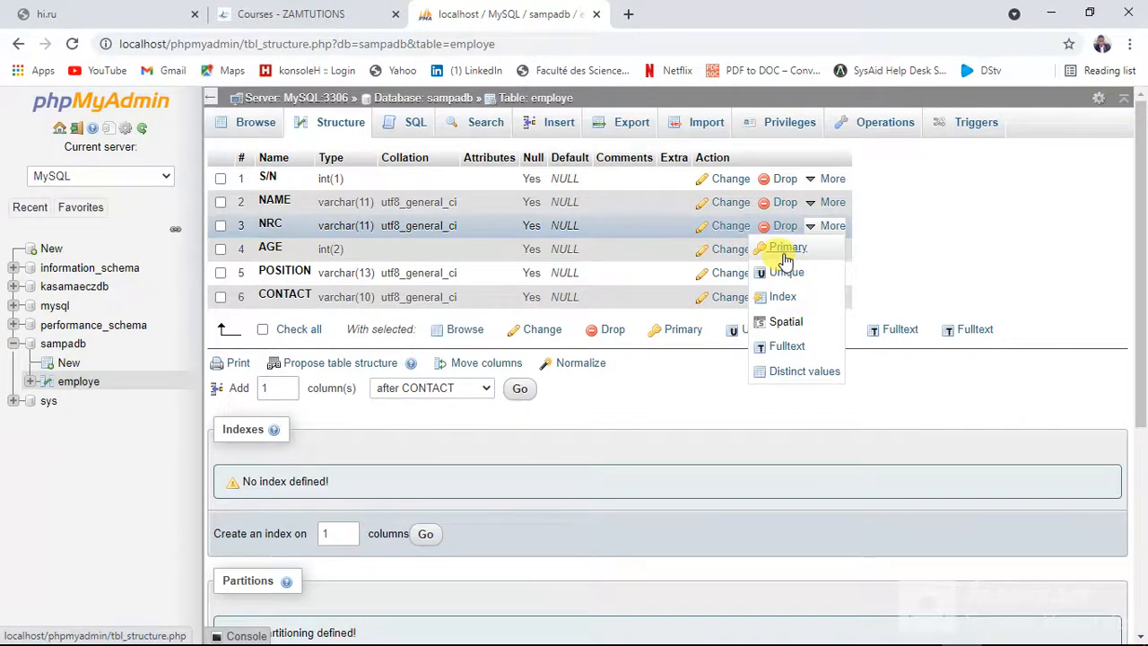